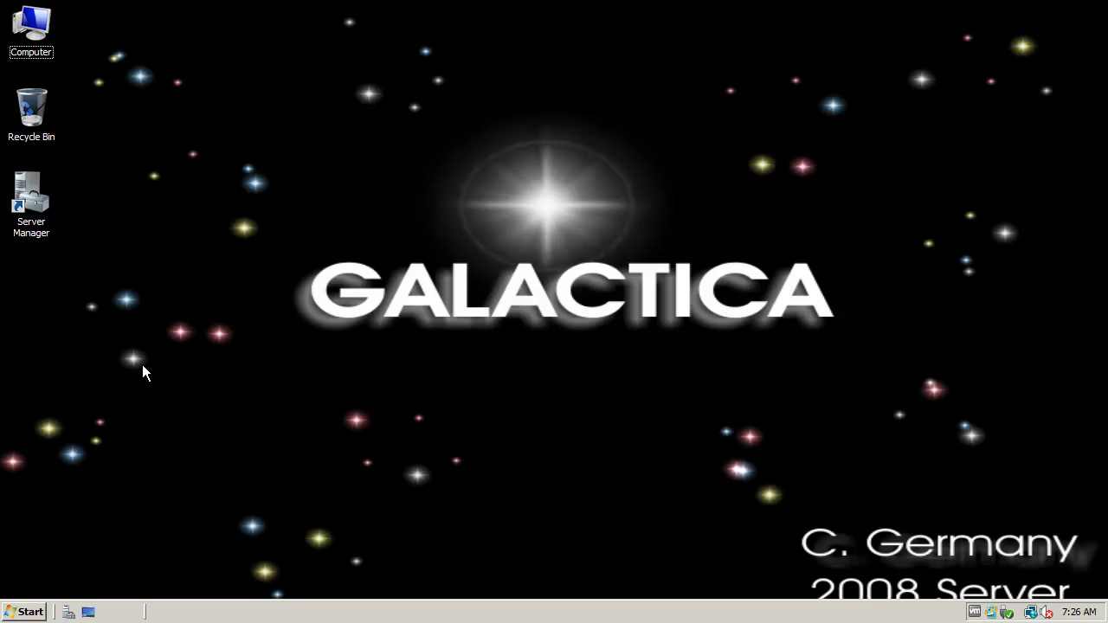
pyautogui.click(31, 611)
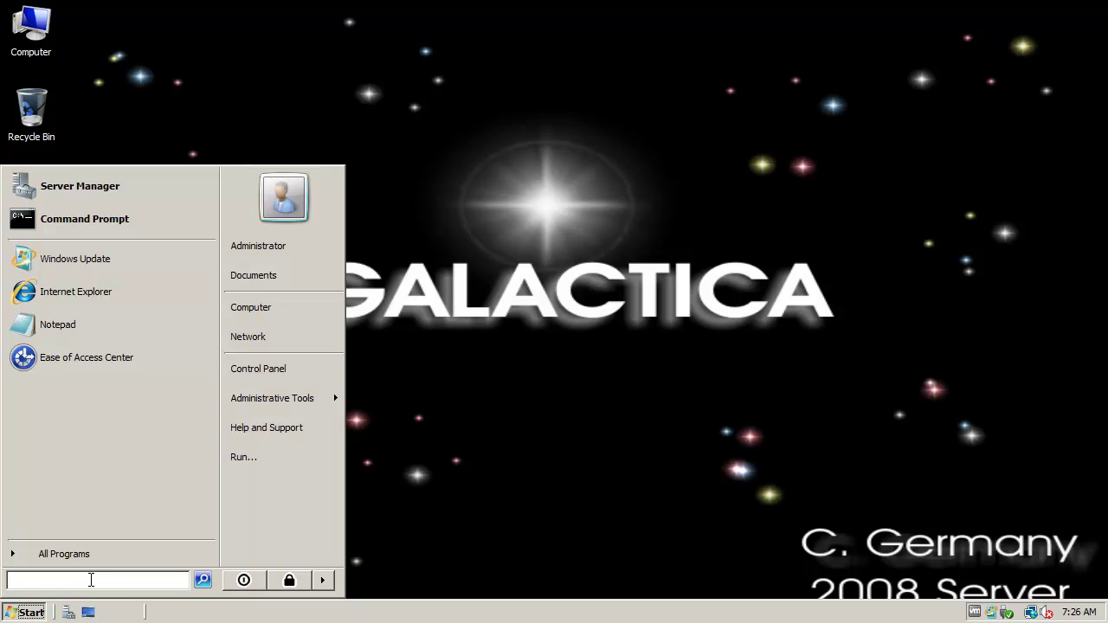
# - Launch gpedit.msc and show IP Security Policies on Local Computer, maximized with a widened tree pane
pyautogui.write('gpedit.msc')
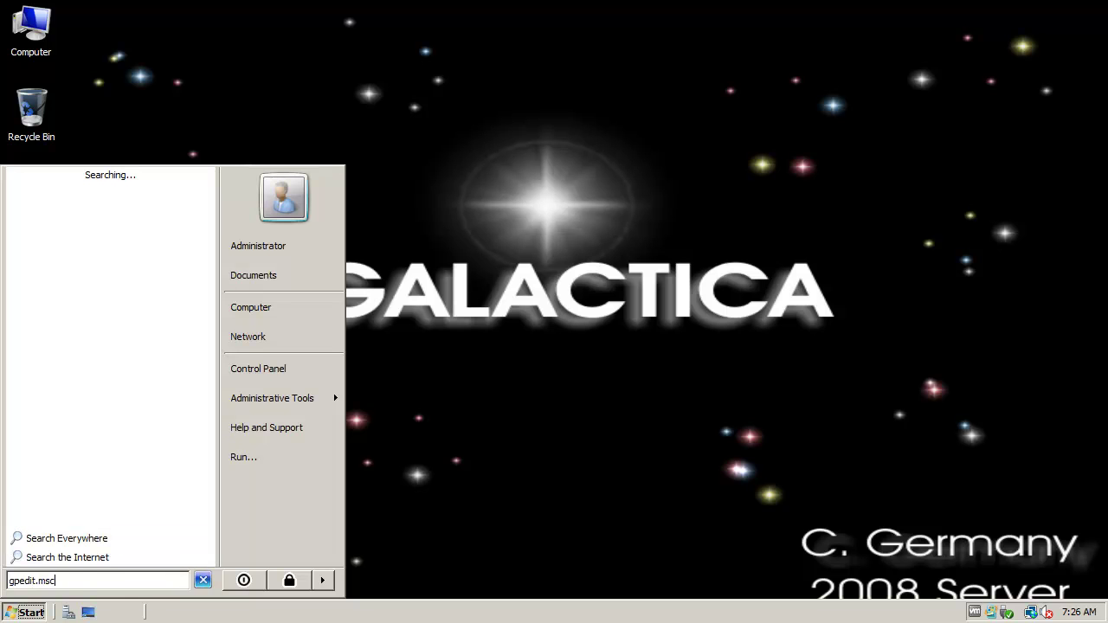
pyautogui.press('Return')
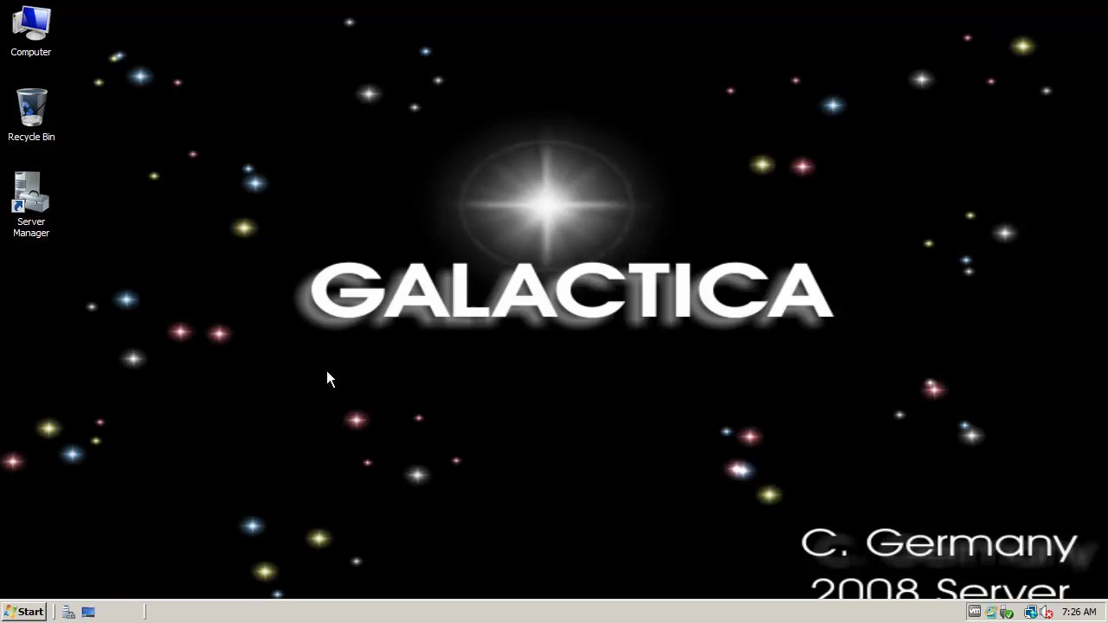
pyautogui.moveTo(296, 143); pyautogui.dragTo(329, 57)
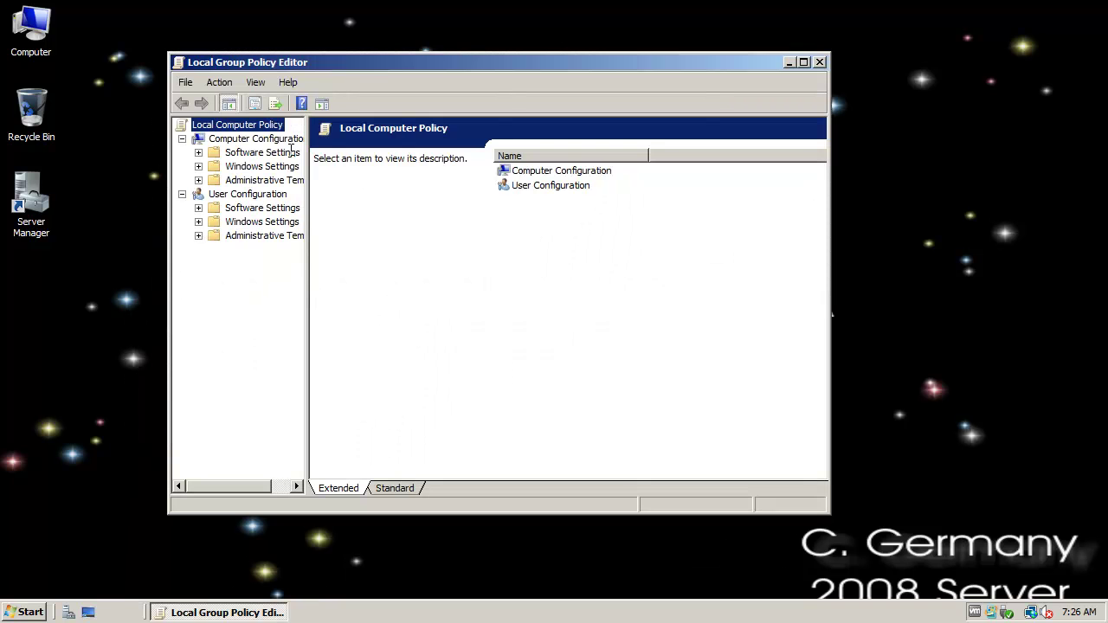
pyautogui.click(277, 138)
pyautogui.click(198, 166)
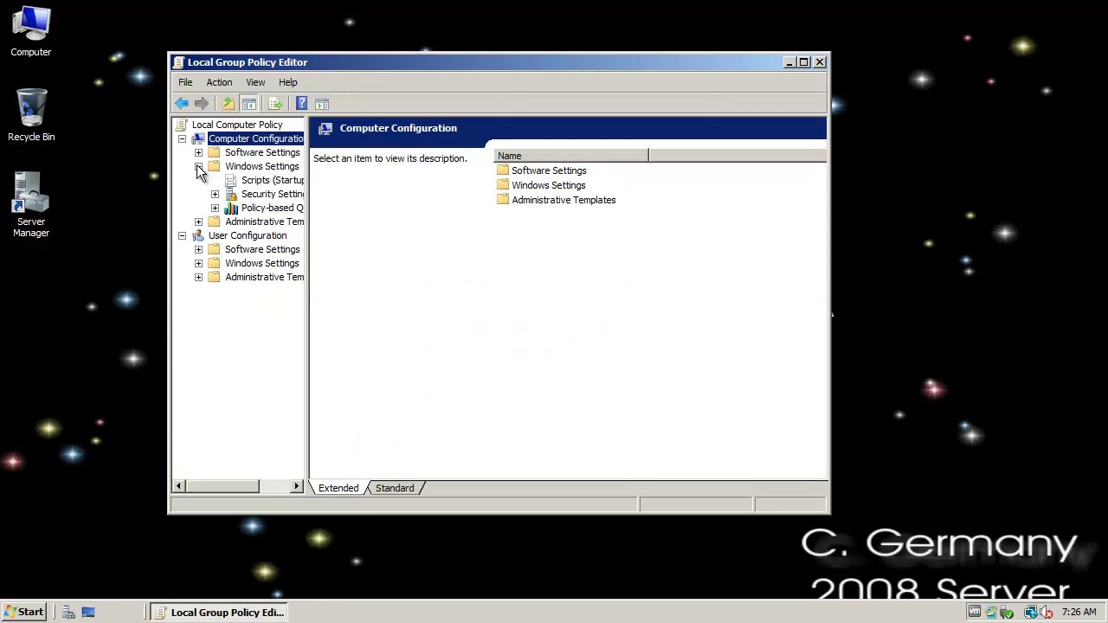
pyautogui.click(215, 194)
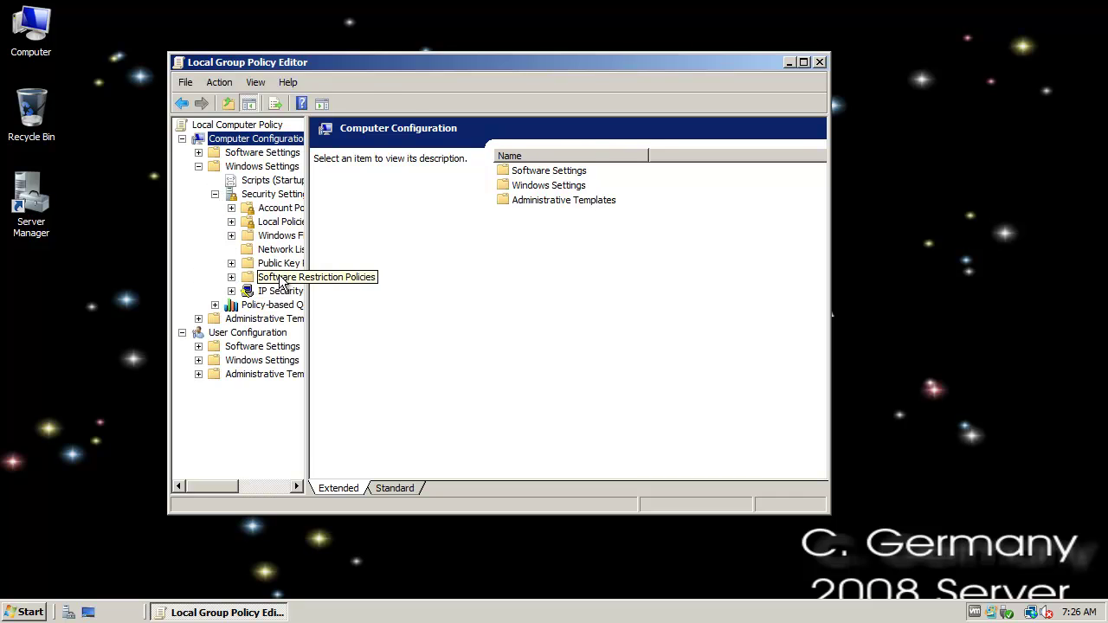
pyautogui.click(237, 292)
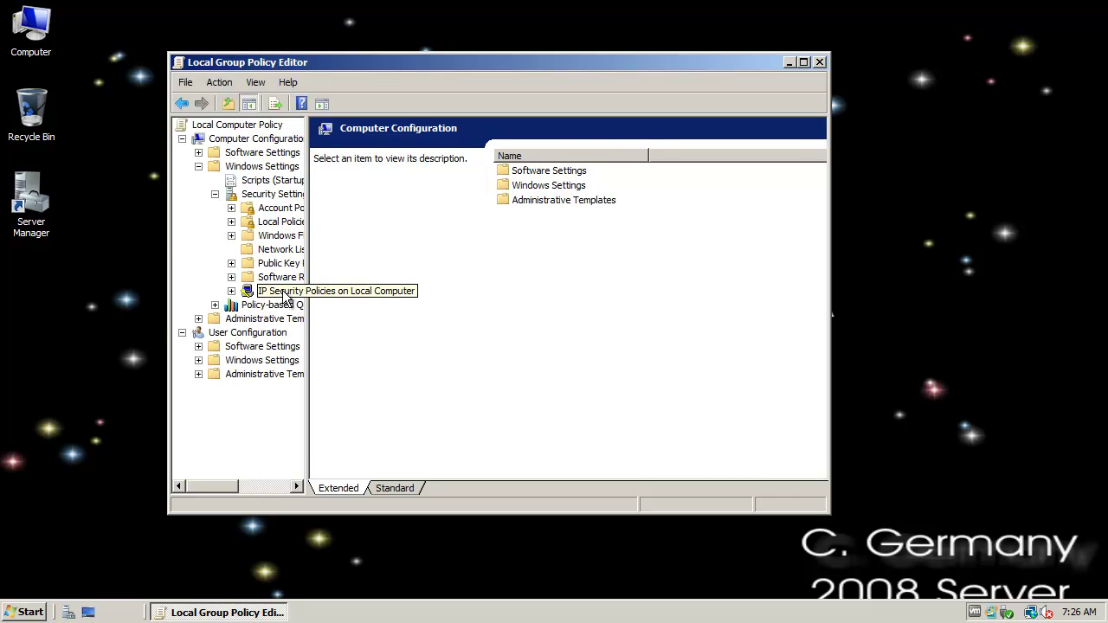
pyautogui.click(803, 62)
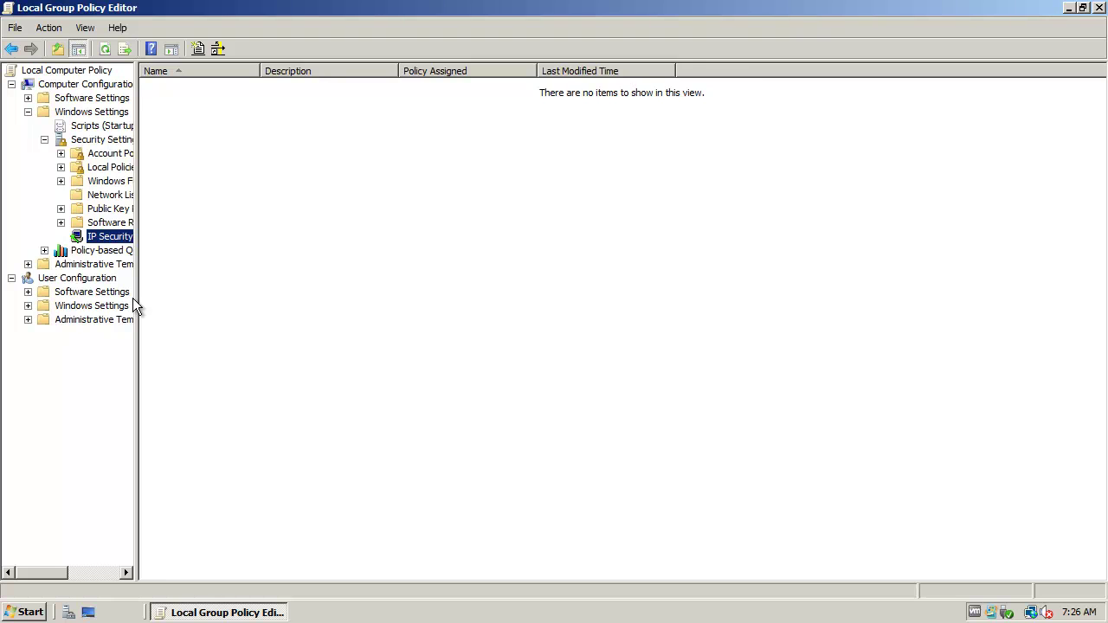
pyautogui.moveTo(136, 300); pyautogui.dragTo(277, 302)
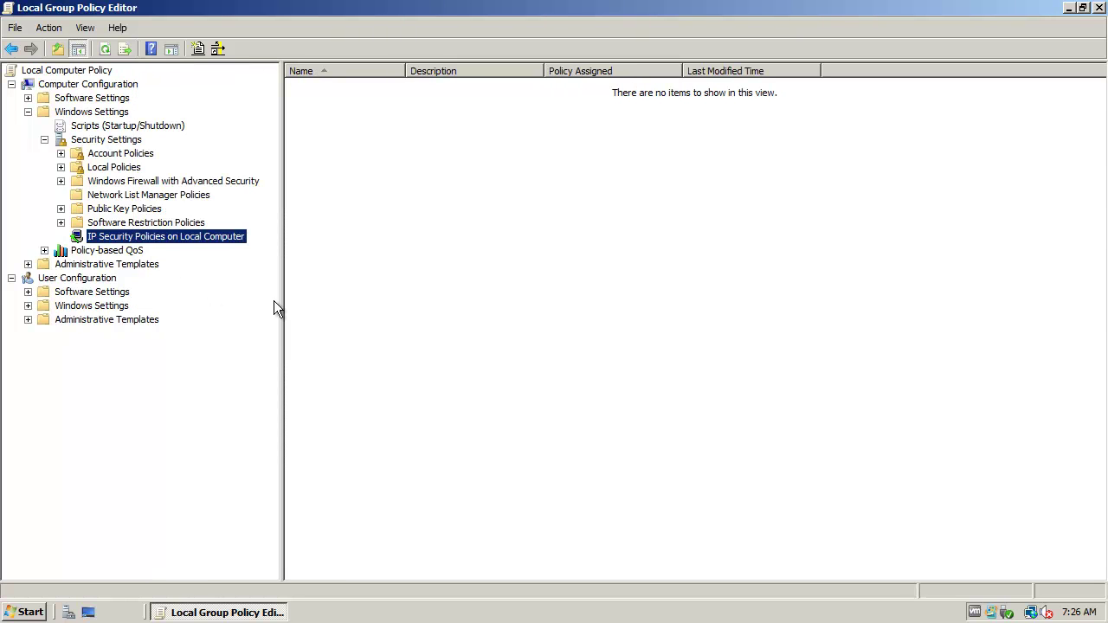
# - Start the Create IP Security Policy wizard from IP Security Policies on Local Computer
pyautogui.rightClick(170, 238)
pyautogui.click(190, 239)
pyautogui.rightClick(190, 236)
pyautogui.click(259, 245)
pyautogui.click(327, 337)
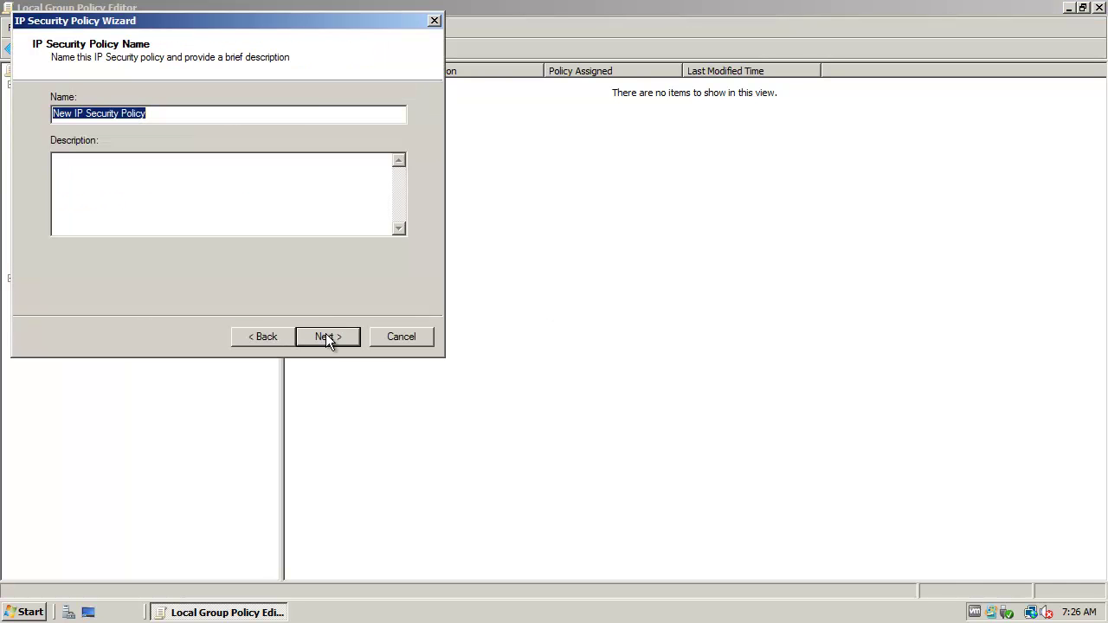
pyautogui.moveTo(310, 29); pyautogui.dragTo(647, 126)
# - Name the policy 'Galactica IP Security Policy' and paste that name as its description
pyautogui.click(415, 210)
pyautogui.doubleClick(400, 210)
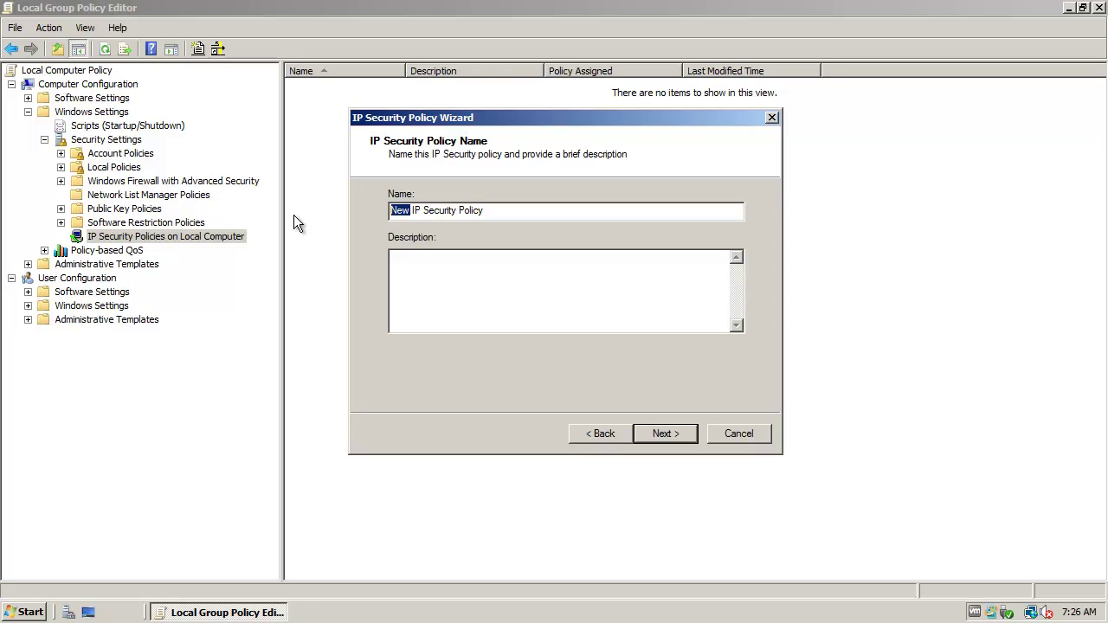
pyautogui.write('Gal;ac')
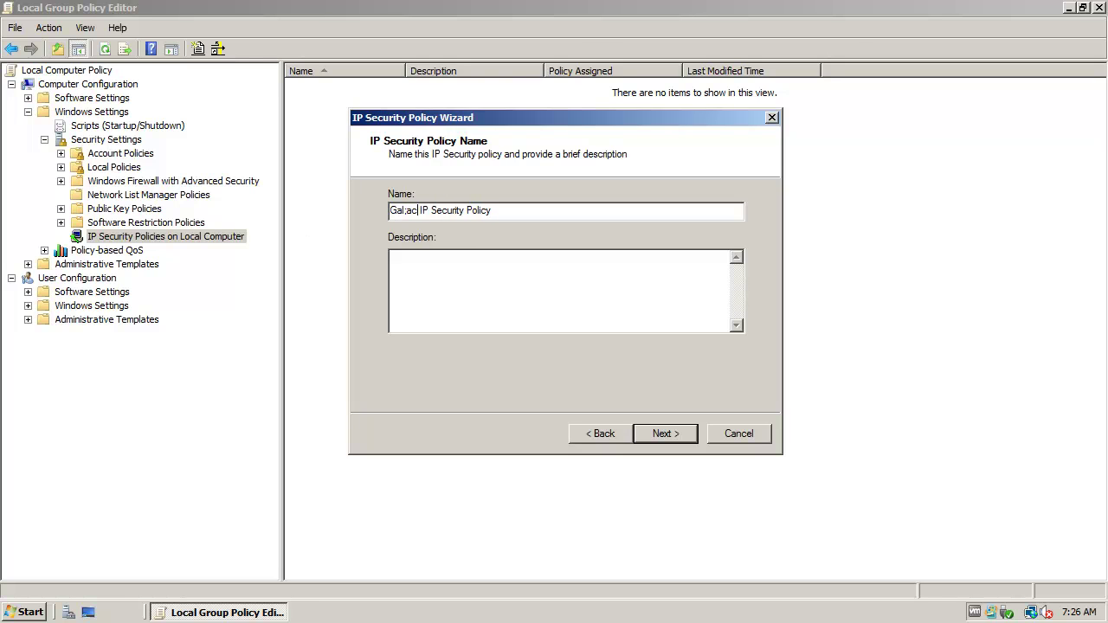
pyautogui.press('BackSpace')
pyautogui.press('BackSpace')
pyautogui.press('BackSpace')
pyautogui.write('actica')
pyautogui.click(494, 257)
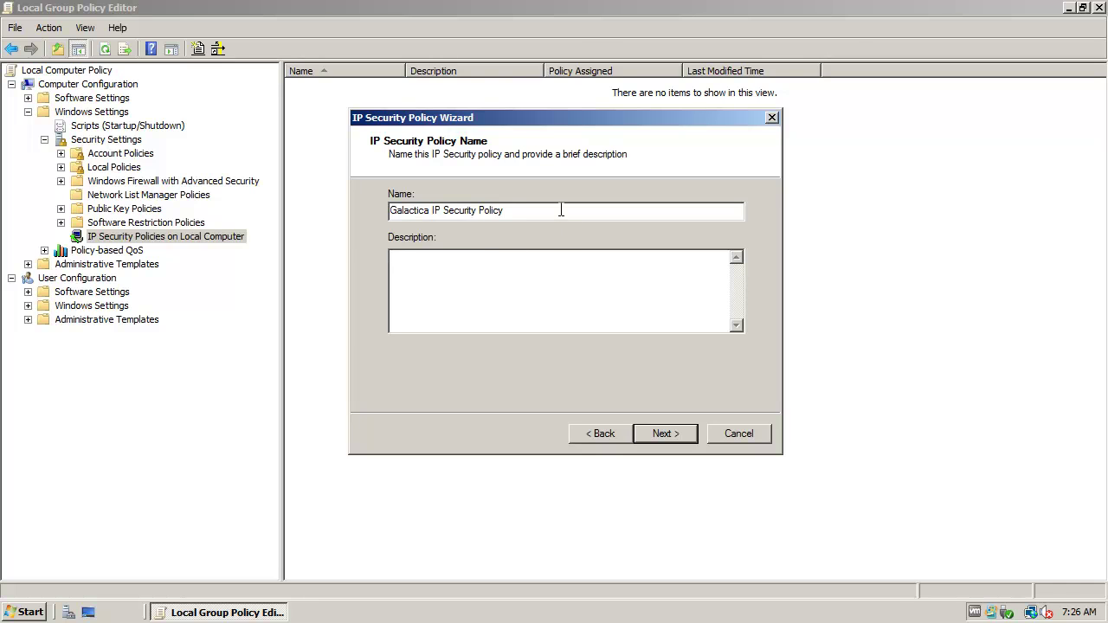
pyautogui.moveTo(560, 210); pyautogui.dragTo(345, 203)
pyautogui.hotkey('ctrl', 'c')
pyautogui.click(478, 276)
pyautogui.hotkey('ctrl', 'v')
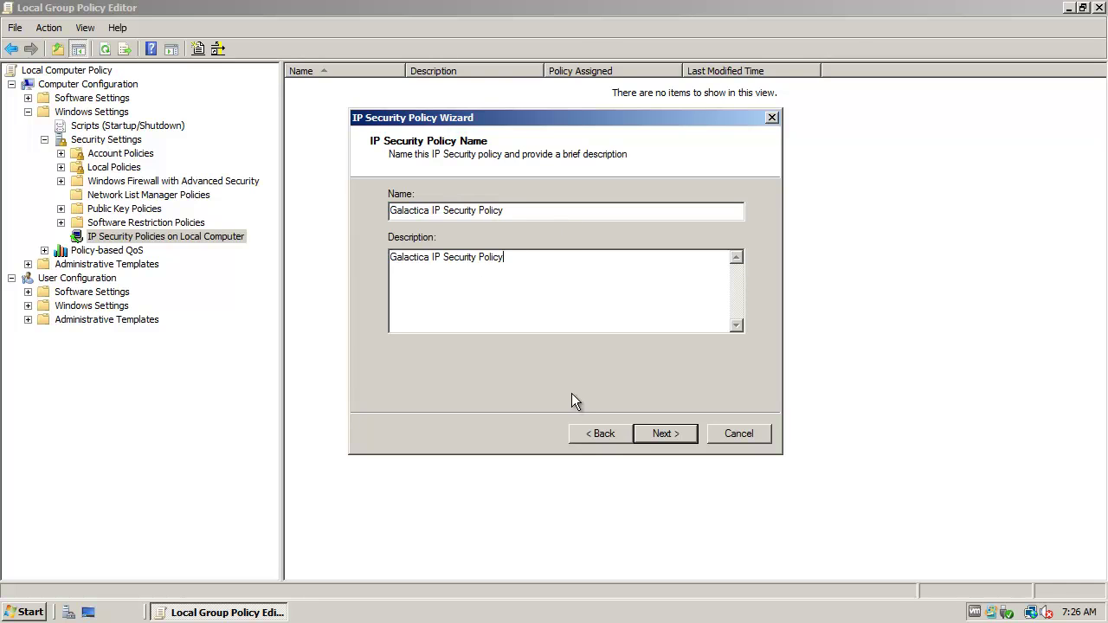
# - Finish the wizard without the default response rule, keeping Edit properties checked
pyautogui.click(663, 427)
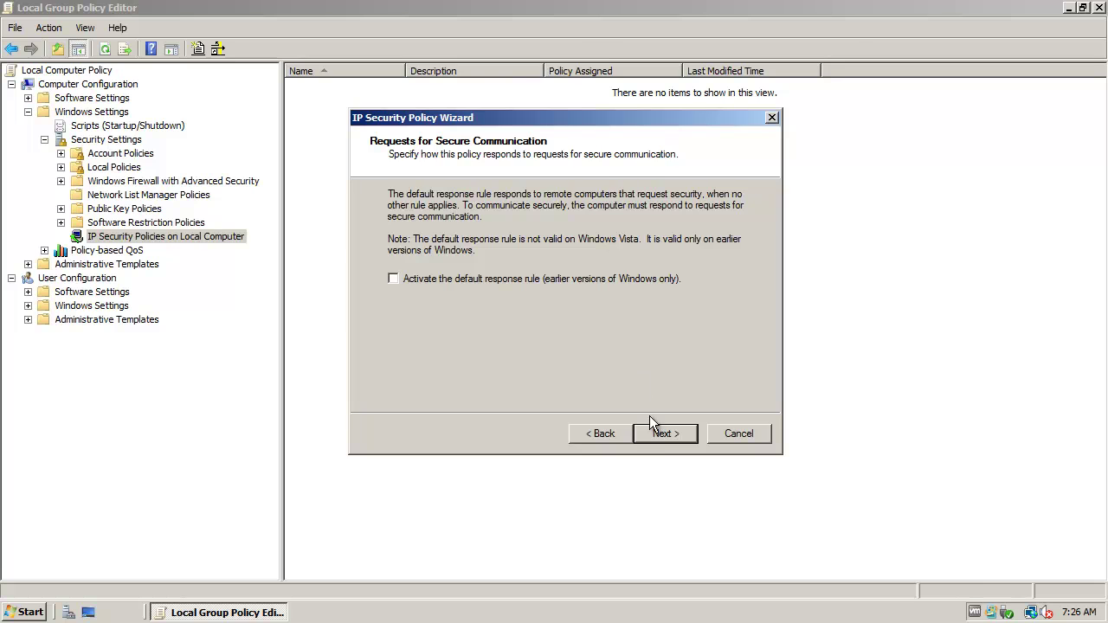
pyautogui.click(667, 434)
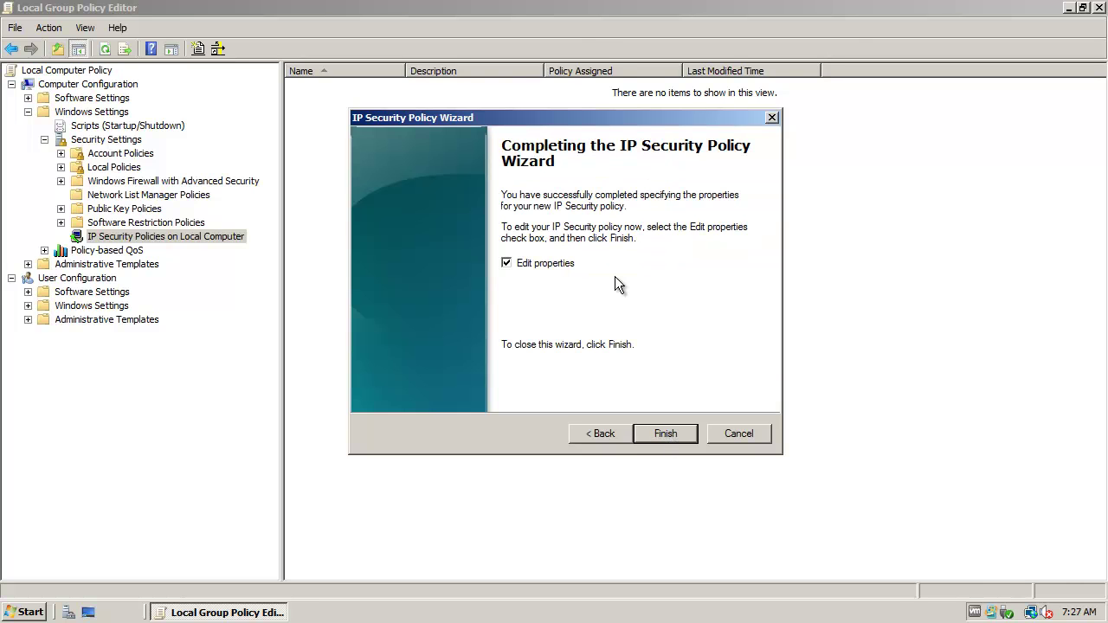
pyautogui.click(676, 431)
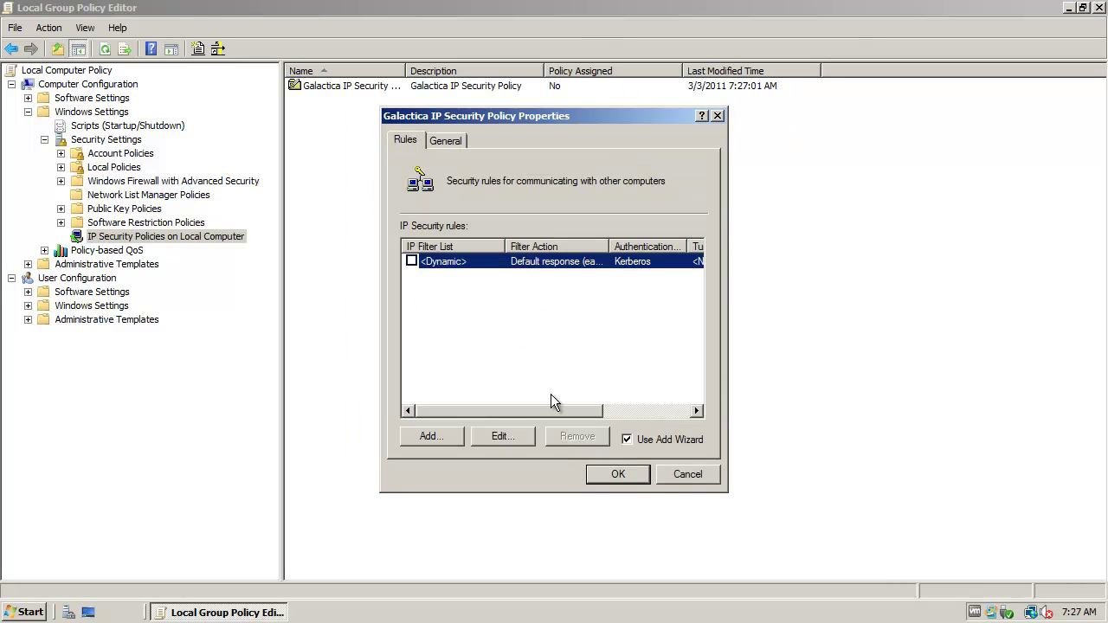
# - Add a security rule with no tunnel endpoint for all network connections, then begin a new IP filter list
pyautogui.click(437, 436)
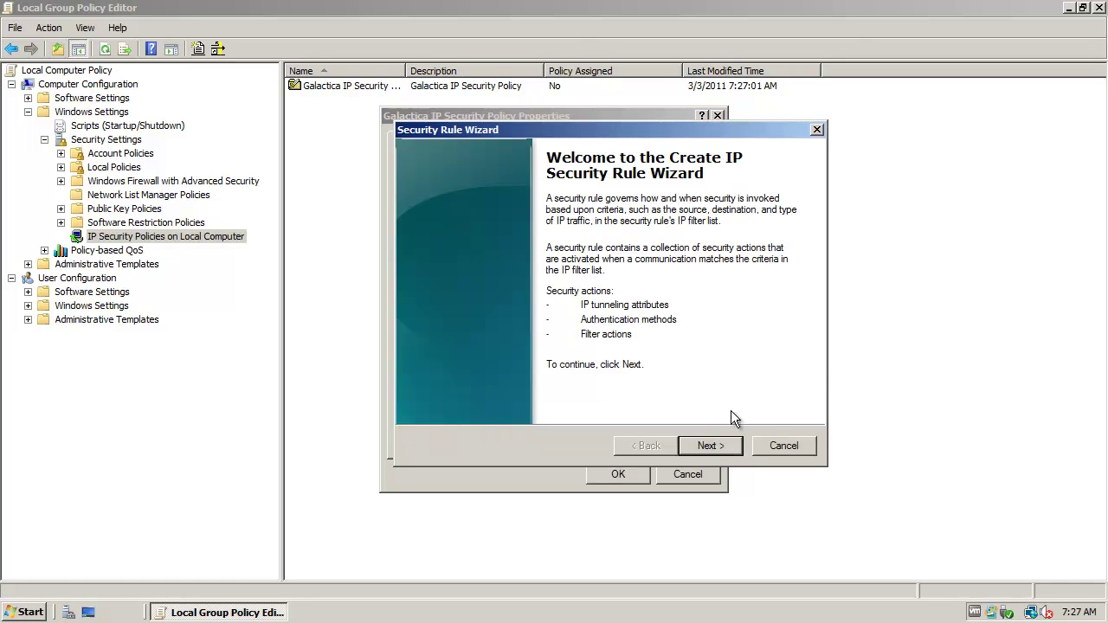
pyautogui.click(702, 449)
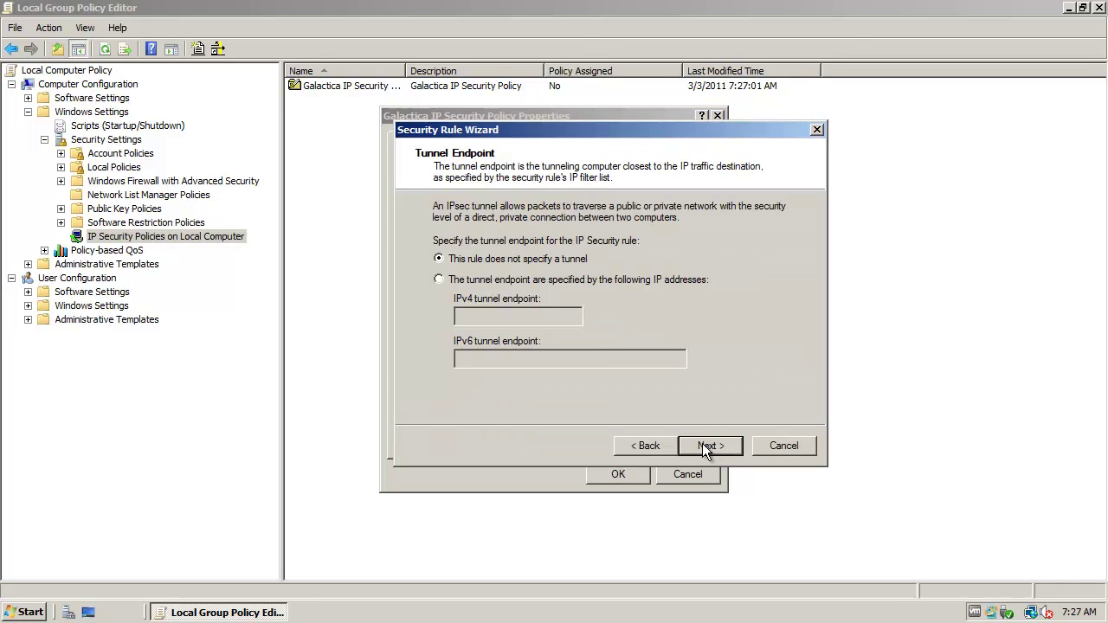
pyautogui.click(709, 445)
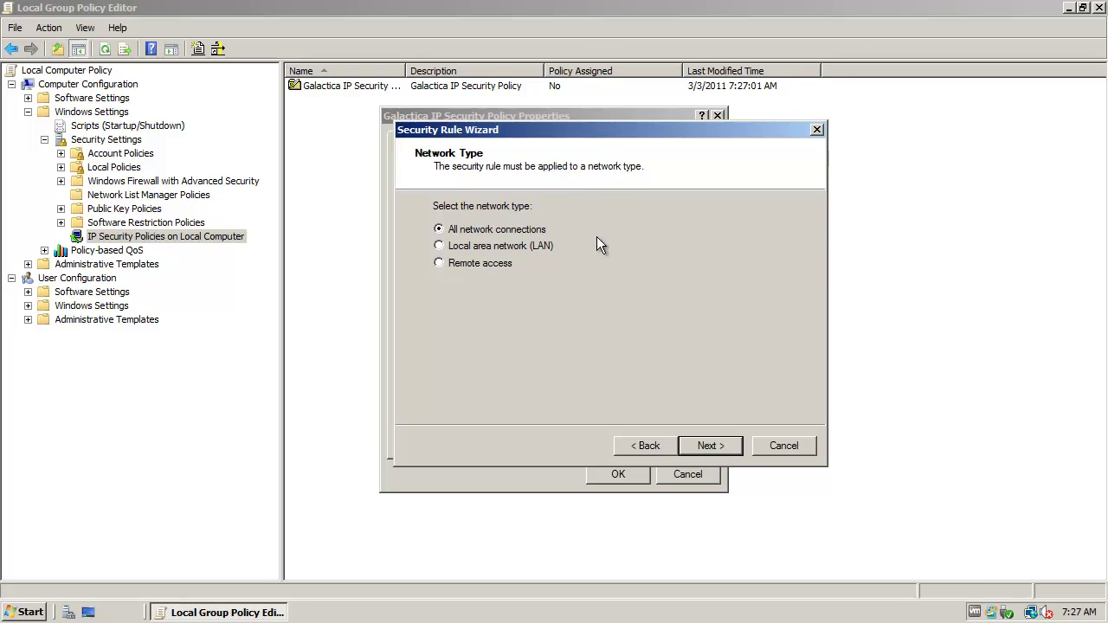
pyautogui.click(717, 444)
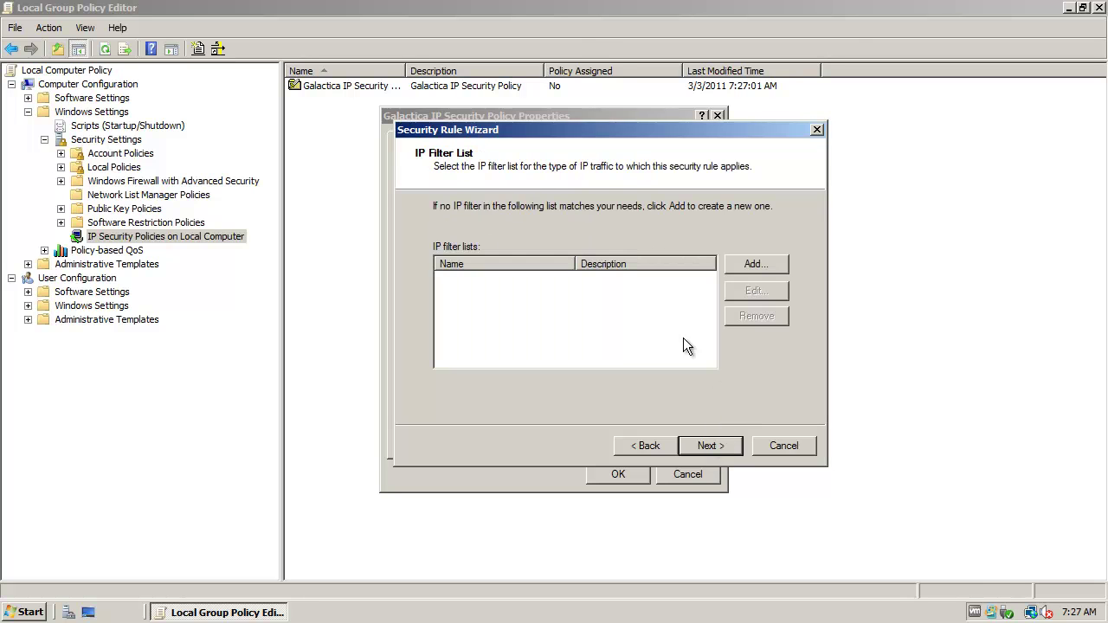
pyautogui.click(770, 264)
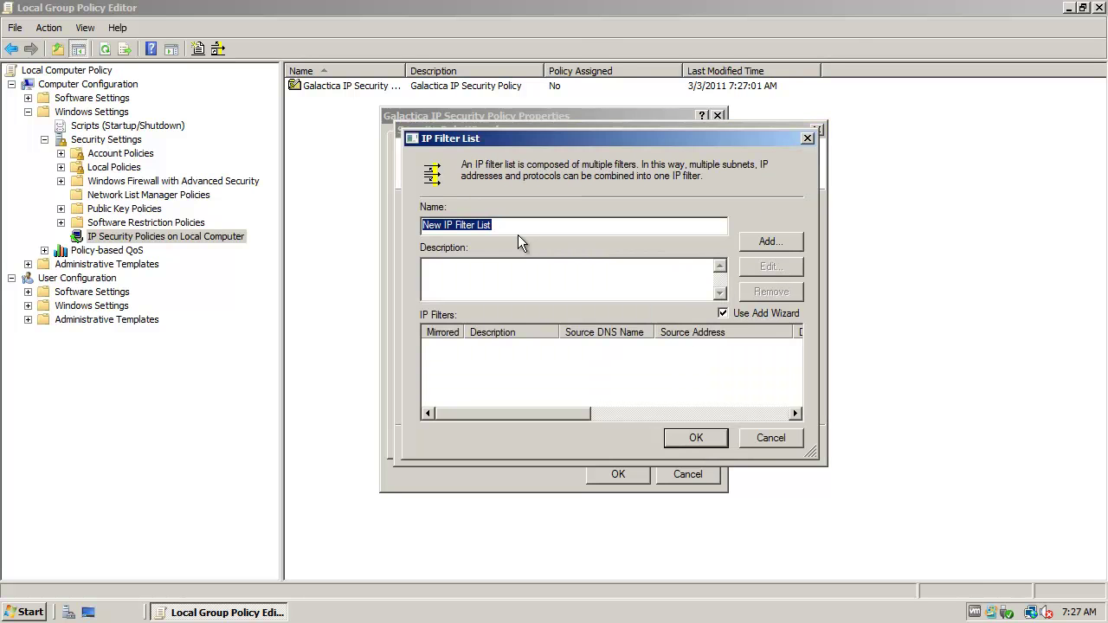
# - Name the filter list 'Galactica IP Filter List' and copy the name into its description
pyautogui.click(480, 230)
pyautogui.moveTo(442, 225); pyautogui.dragTo(366, 222)
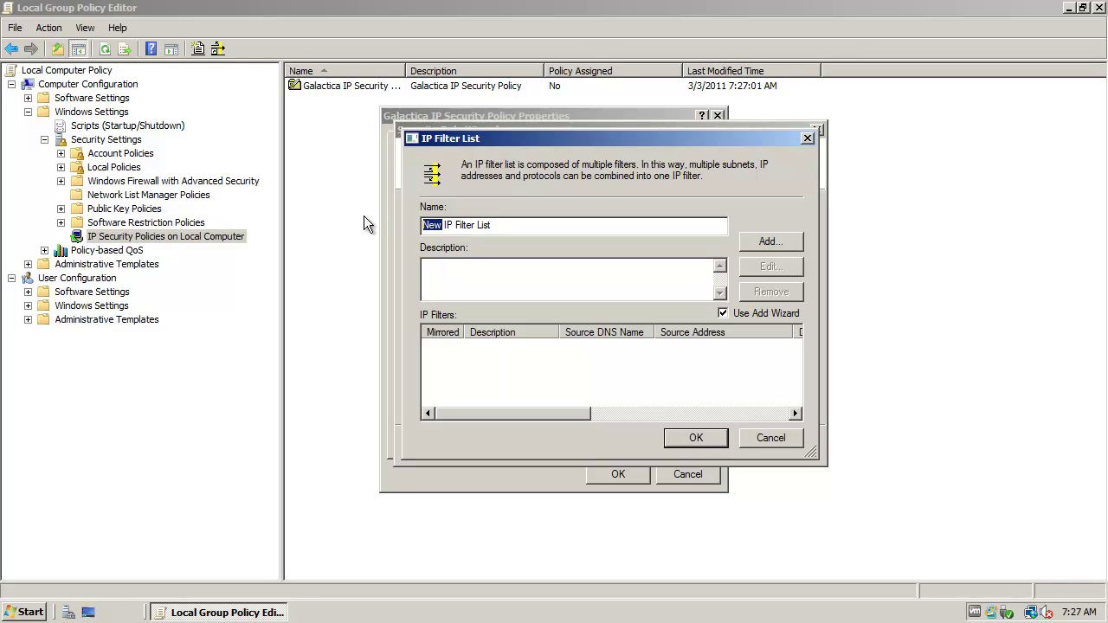
pyautogui.write('Galactica')
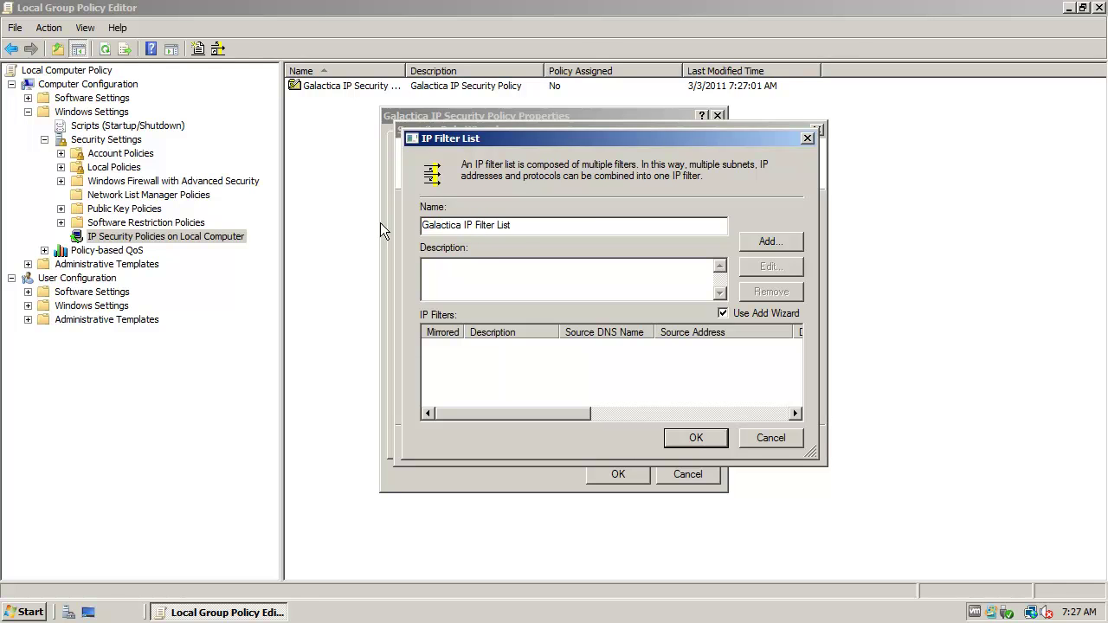
pyautogui.click(517, 225)
pyautogui.moveTo(517, 225); pyautogui.dragTo(412, 220)
pyautogui.hotkey('ctrl', 'c')
pyautogui.click(479, 267)
pyautogui.hotkey('ctrl', 'v')
# - Add a mirrored Galactica IP Filter, any source to any destination, any protocol, and save the list
pyautogui.click(792, 242)
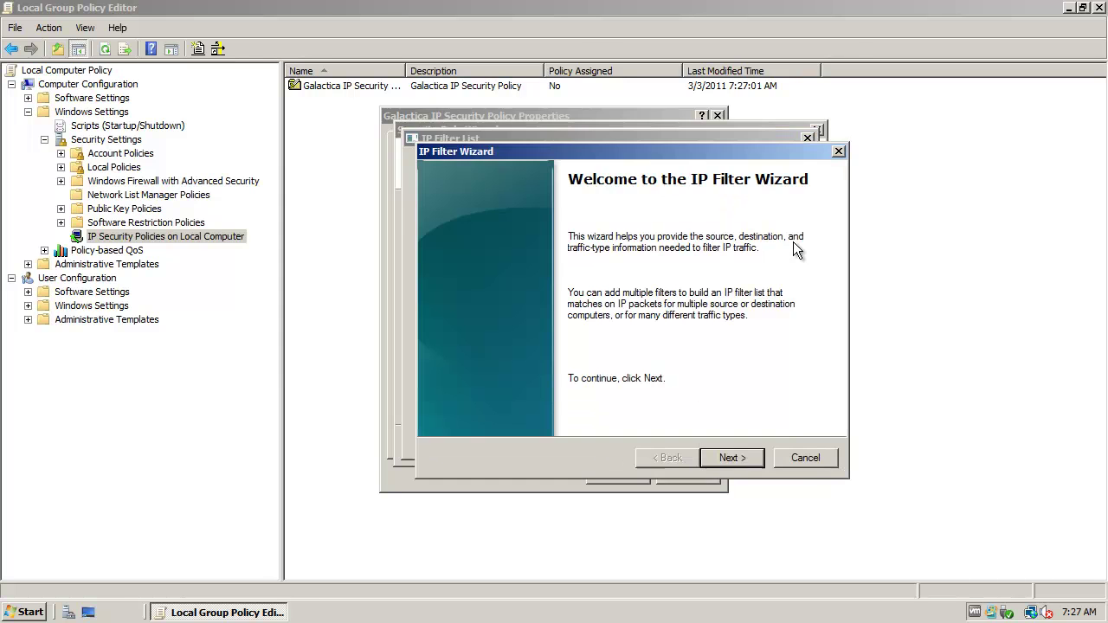
pyautogui.click(731, 458)
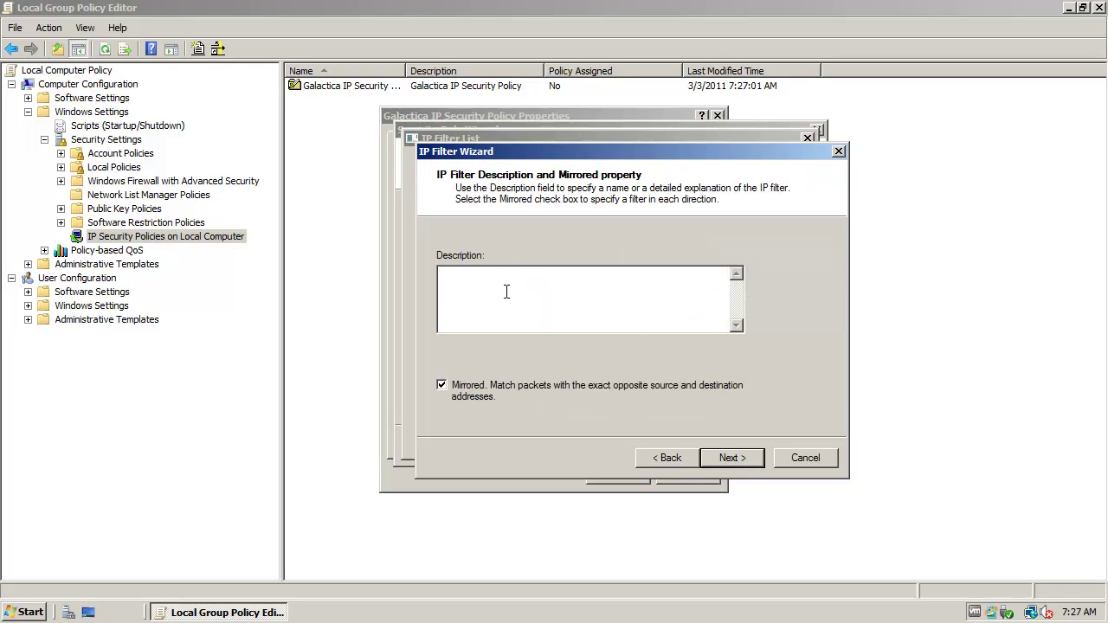
pyautogui.hotkey('ctrl', 'v')
pyautogui.press('BackSpace')
pyautogui.press('BackSpace')
pyautogui.press('BackSpace')
pyautogui.press('BackSpace')
pyautogui.click(754, 459)
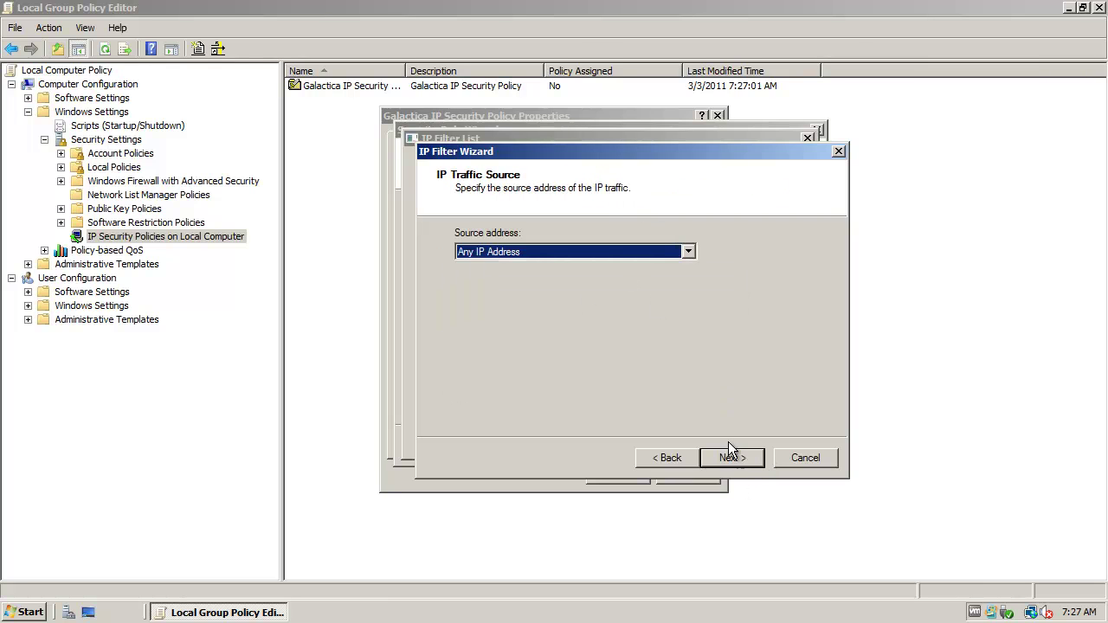
pyautogui.click(741, 456)
pyautogui.click(741, 458)
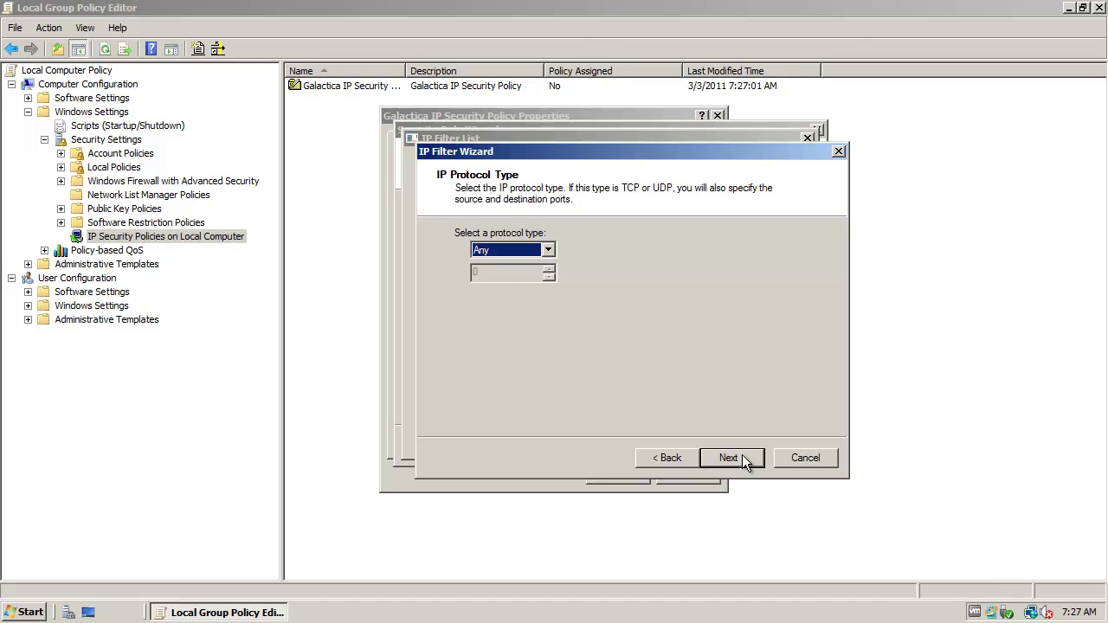
pyautogui.click(742, 458)
pyautogui.click(741, 456)
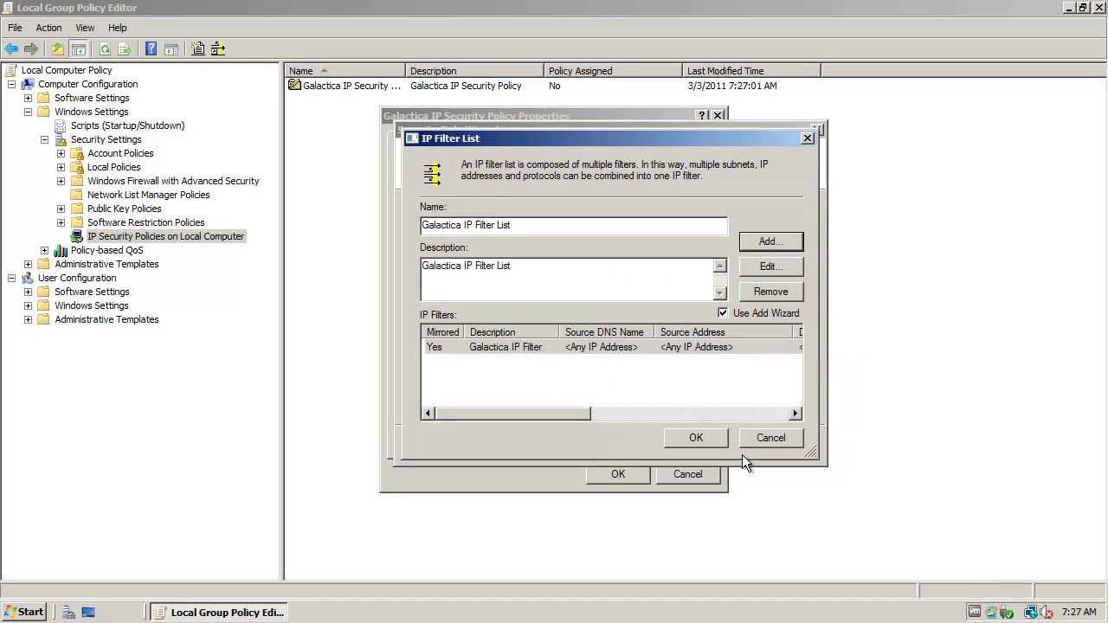
pyautogui.click(699, 438)
# - Select the Galactica IP Filter List, then name a new filter action 'Galactica Filter Action' with matching description
pyautogui.click(445, 278)
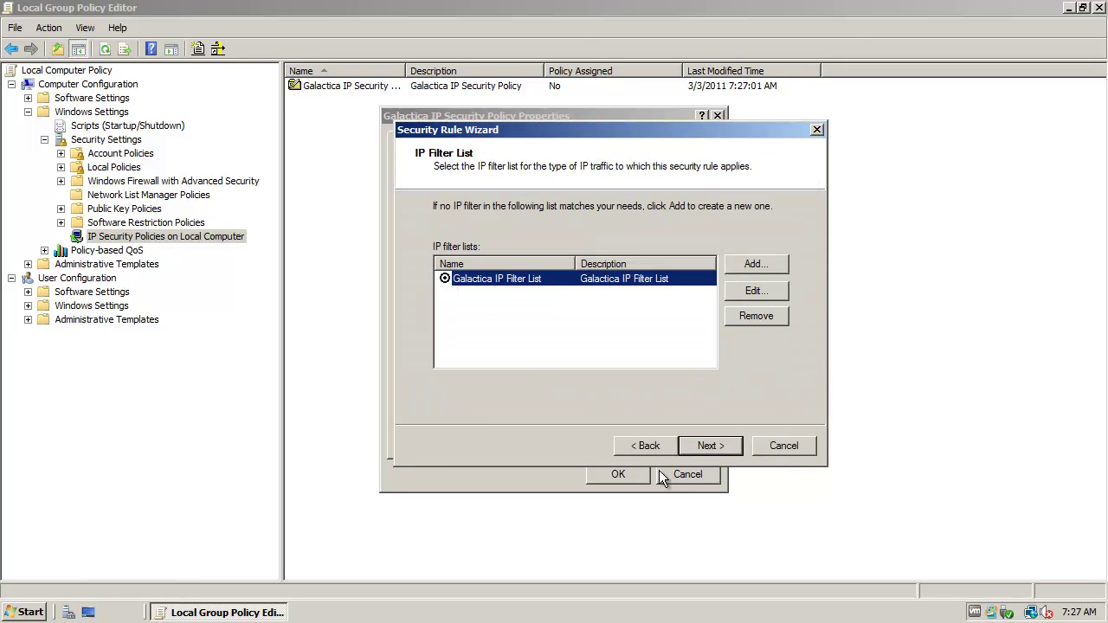
pyautogui.click(709, 444)
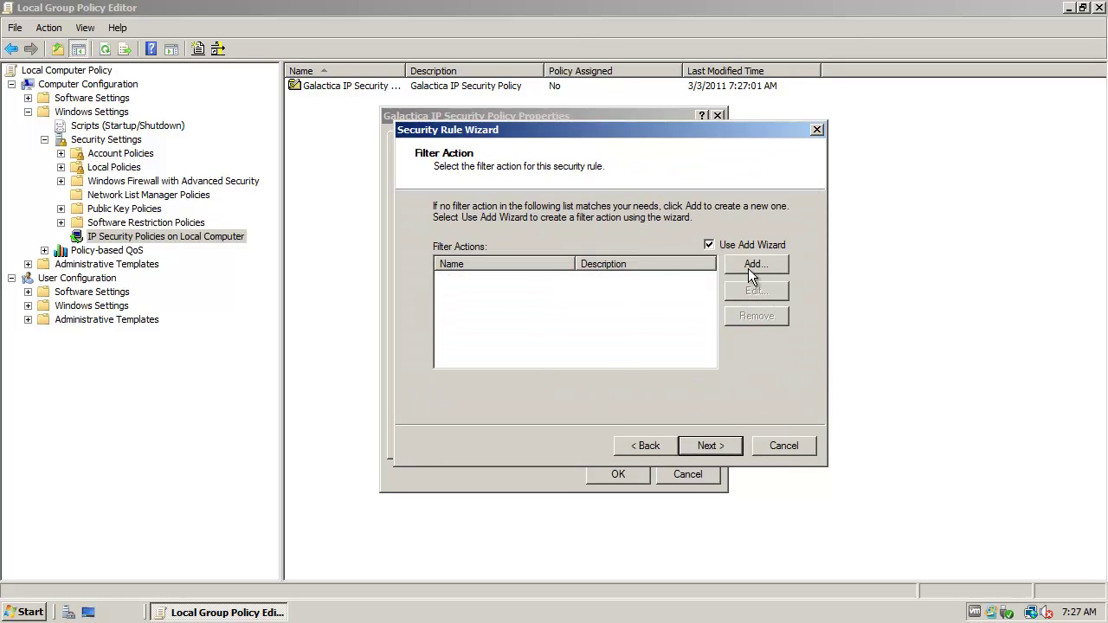
pyautogui.click(752, 265)
pyautogui.click(743, 446)
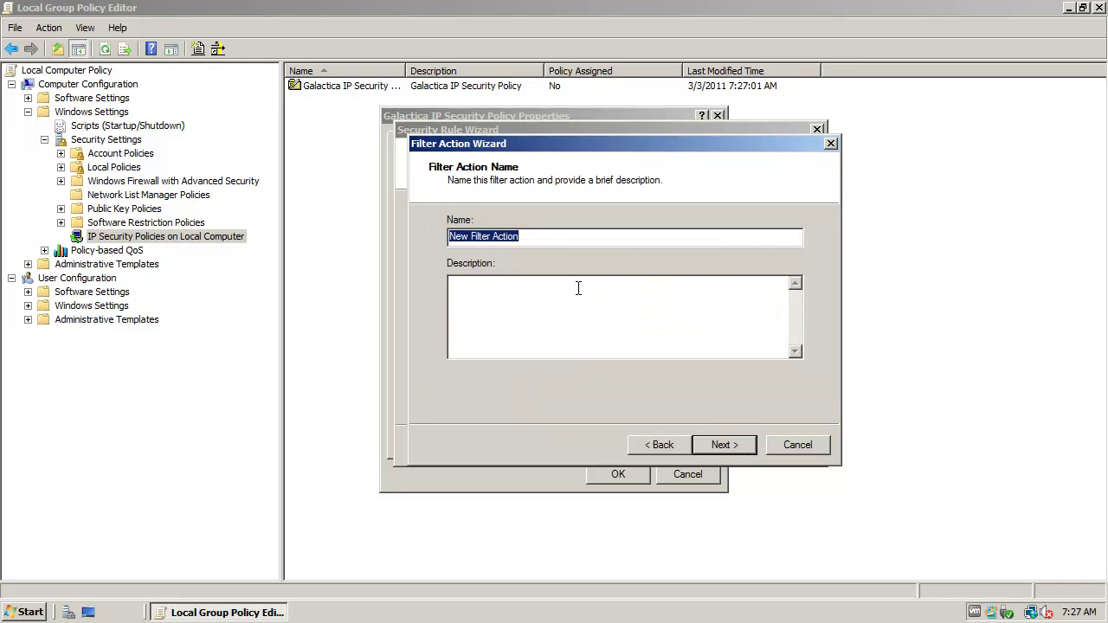
pyautogui.click(545, 236)
pyautogui.moveTo(469, 235); pyautogui.dragTo(380, 234)
pyautogui.write('Galactica')
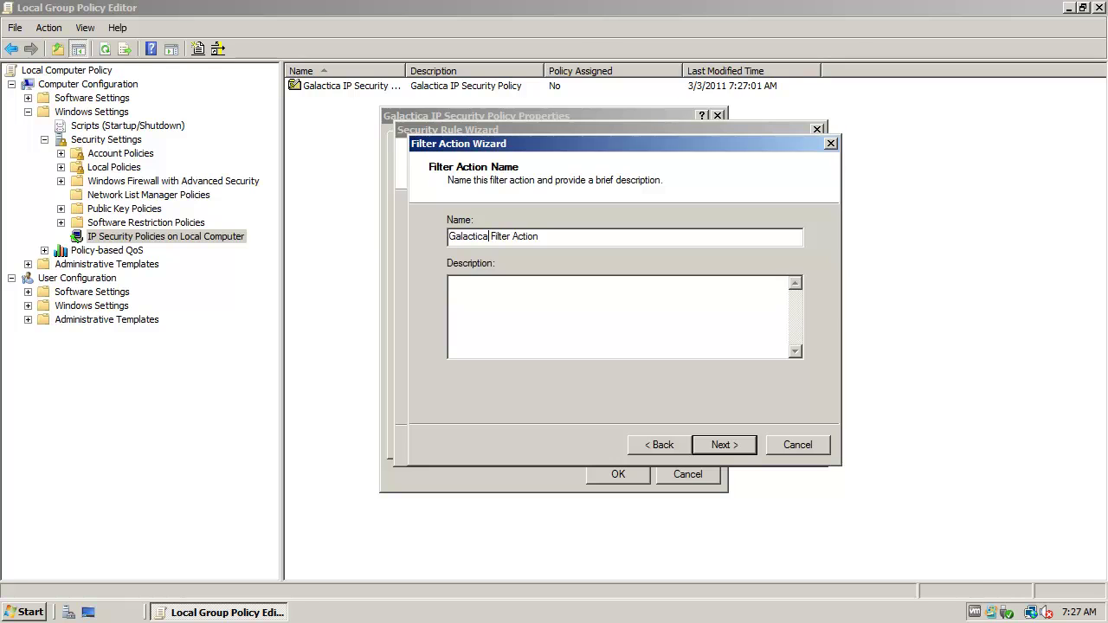
pyautogui.moveTo(541, 237); pyautogui.dragTo(403, 240)
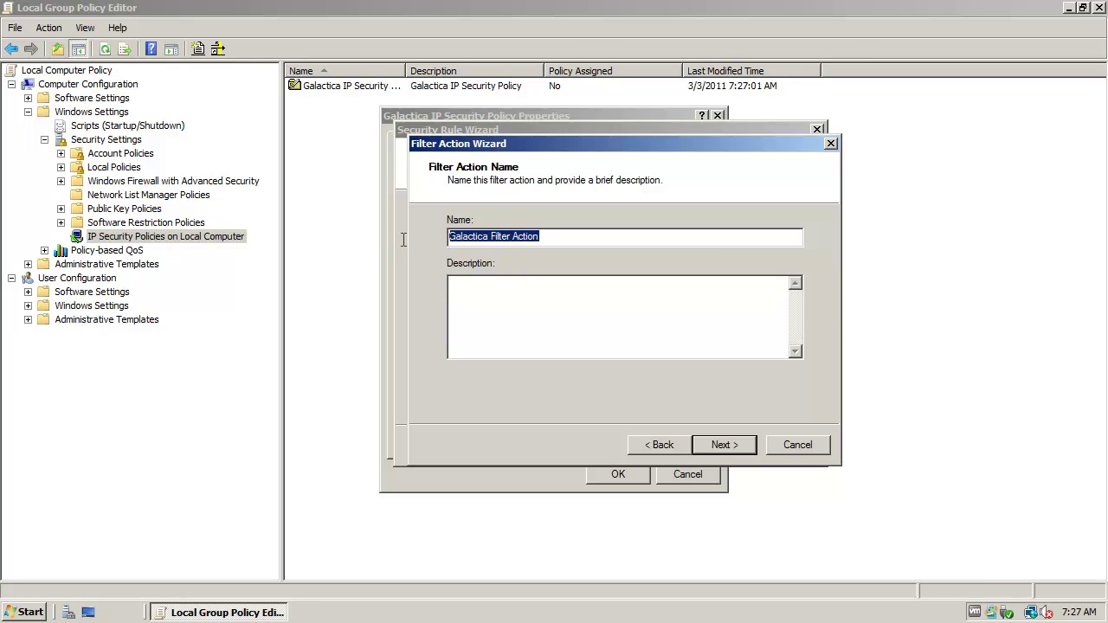
pyautogui.hotkey('ctrl', 'c')
pyautogui.click(552, 307)
pyautogui.hotkey('ctrl', 'v')
# - Make the action Negotiate security, refuse unsecured traffic, use integrity and encryption, and apply it
pyautogui.click(726, 445)
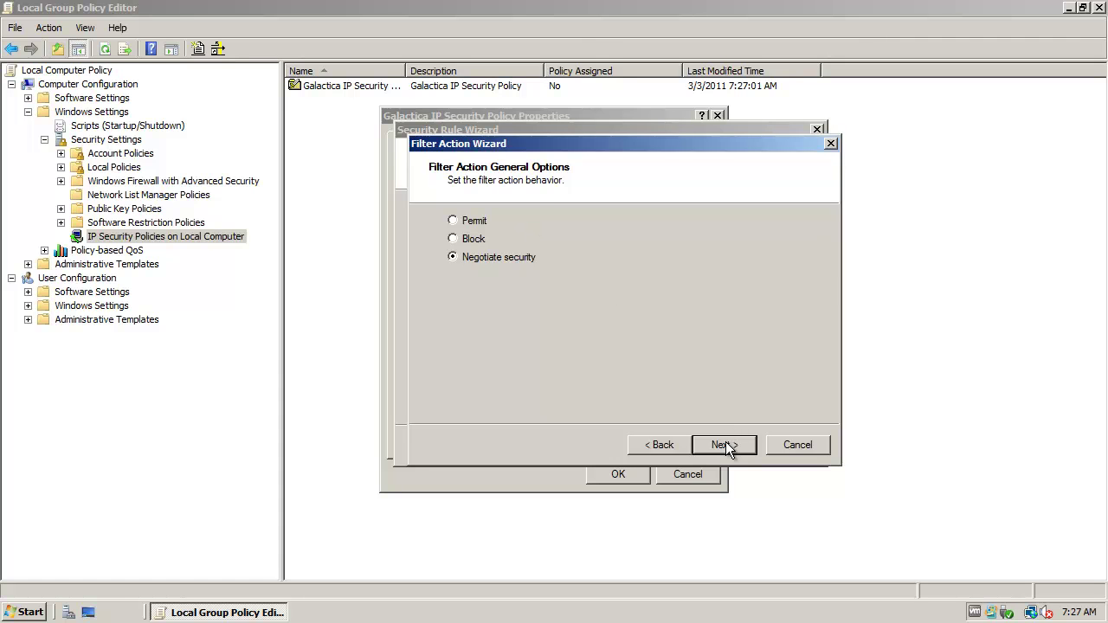
pyautogui.click(724, 444)
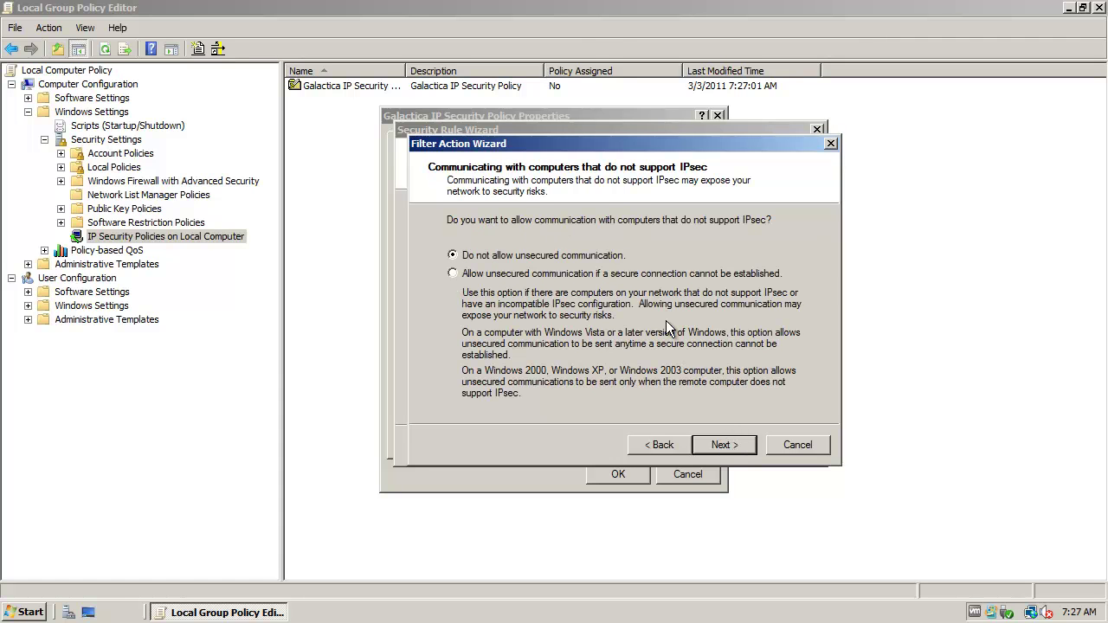
pyautogui.click(724, 444)
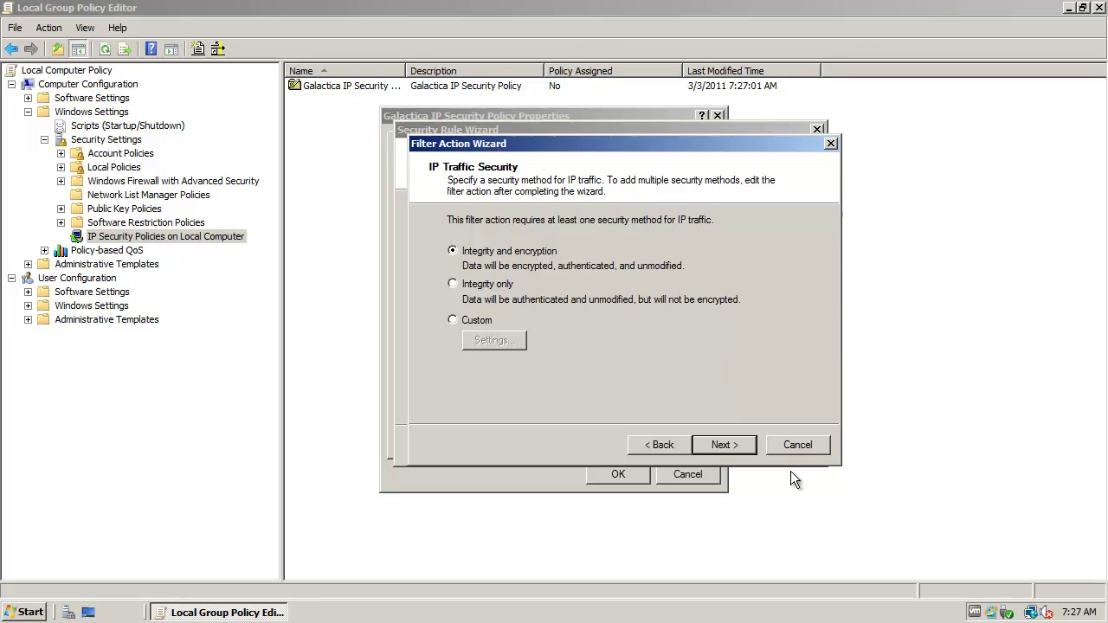
pyautogui.click(740, 446)
pyautogui.click(740, 445)
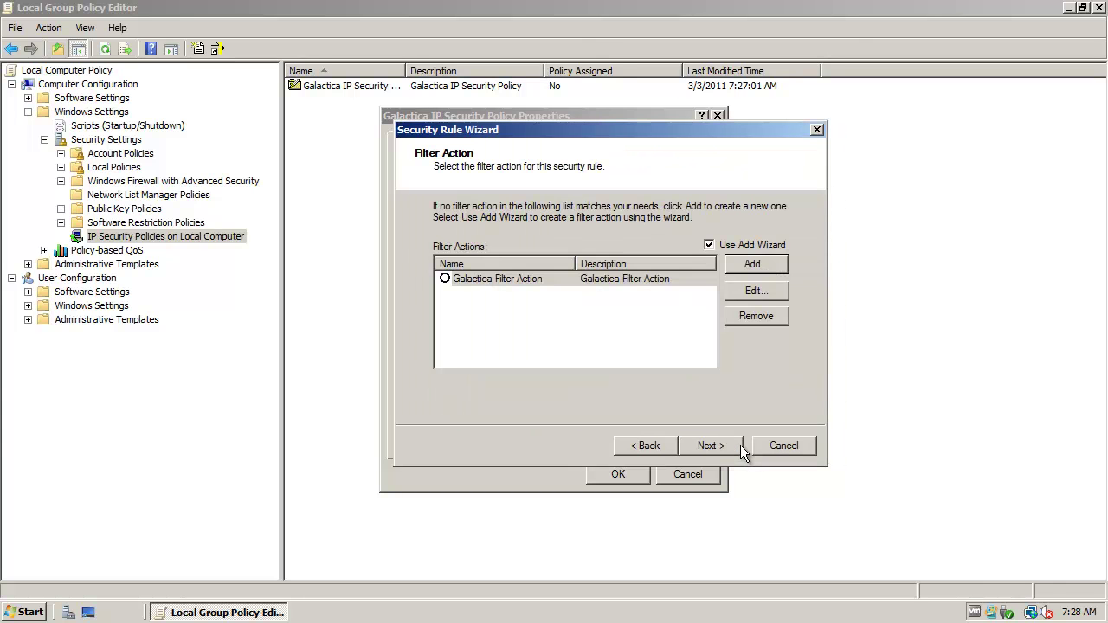
pyautogui.click(445, 276)
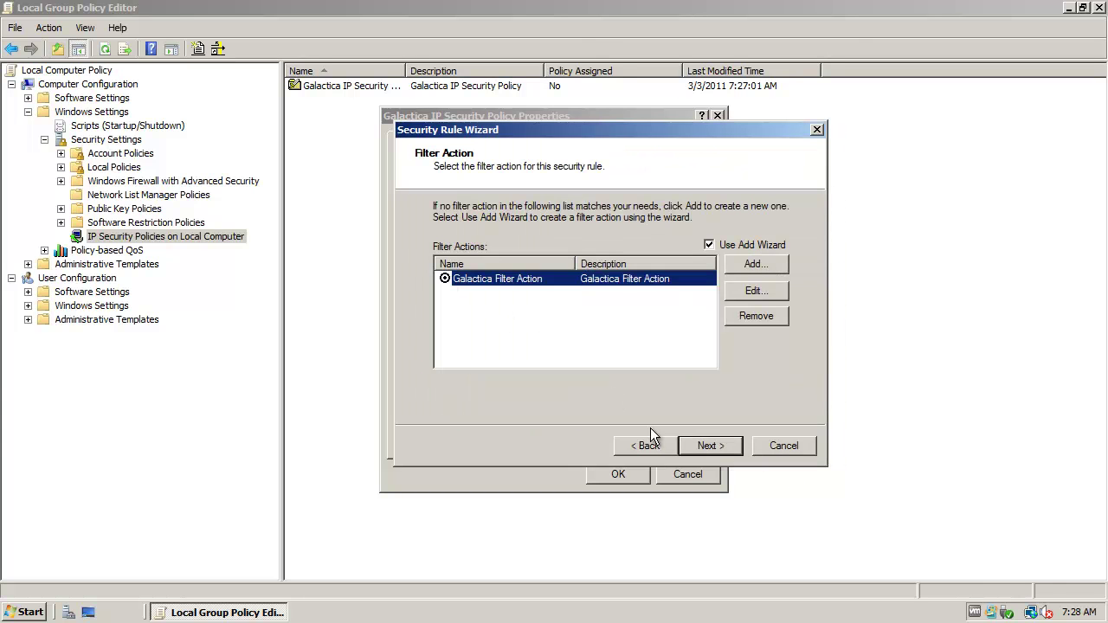
pyautogui.click(705, 448)
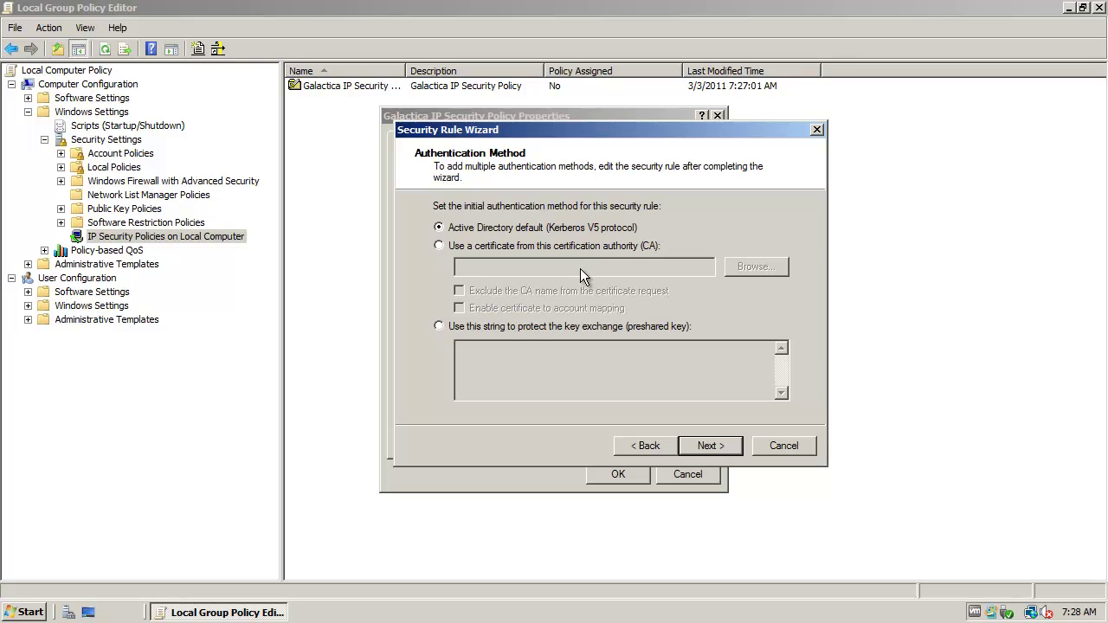
# - Authenticate the rule with a preshared key (type the key), finish the rule, and save the policy
pyautogui.click(500, 324)
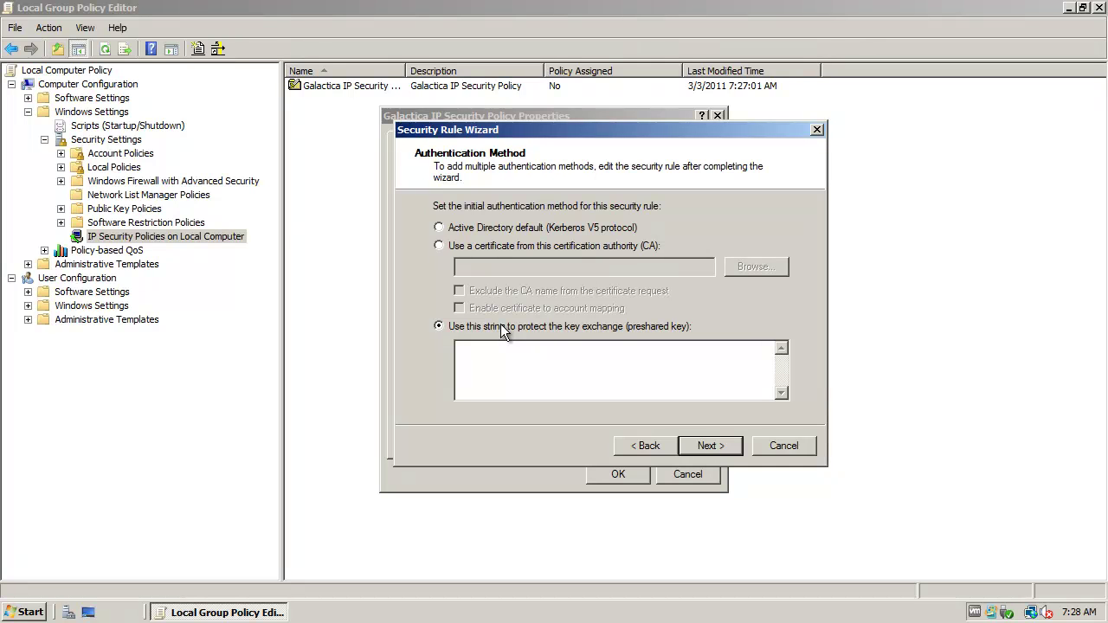
pyautogui.click(534, 371)
pyautogui.click(720, 445)
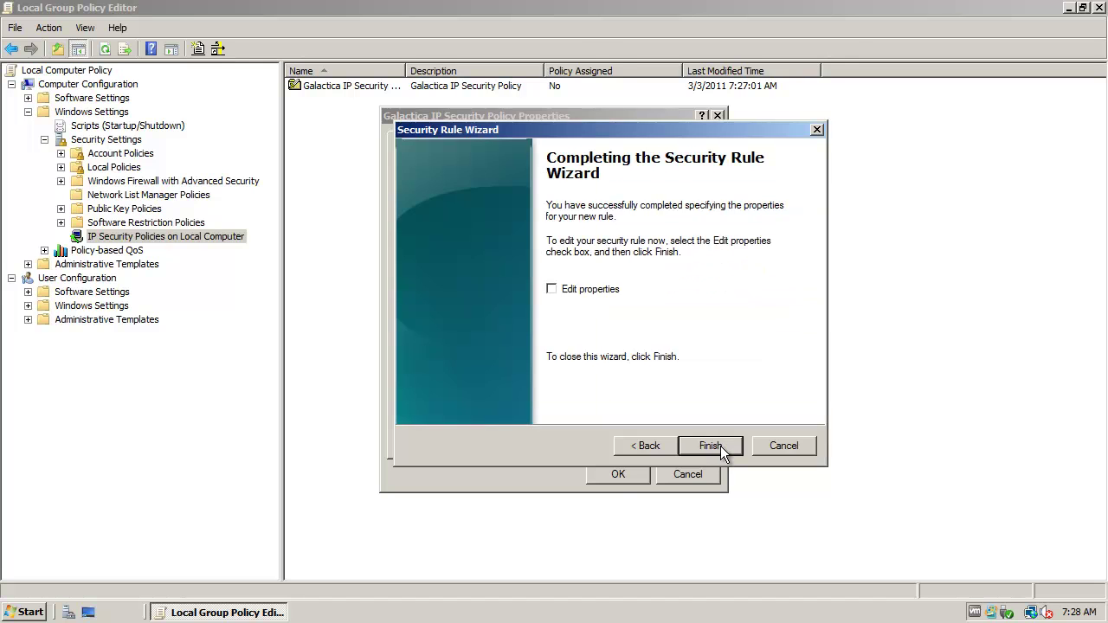
pyautogui.click(720, 446)
pyautogui.click(619, 474)
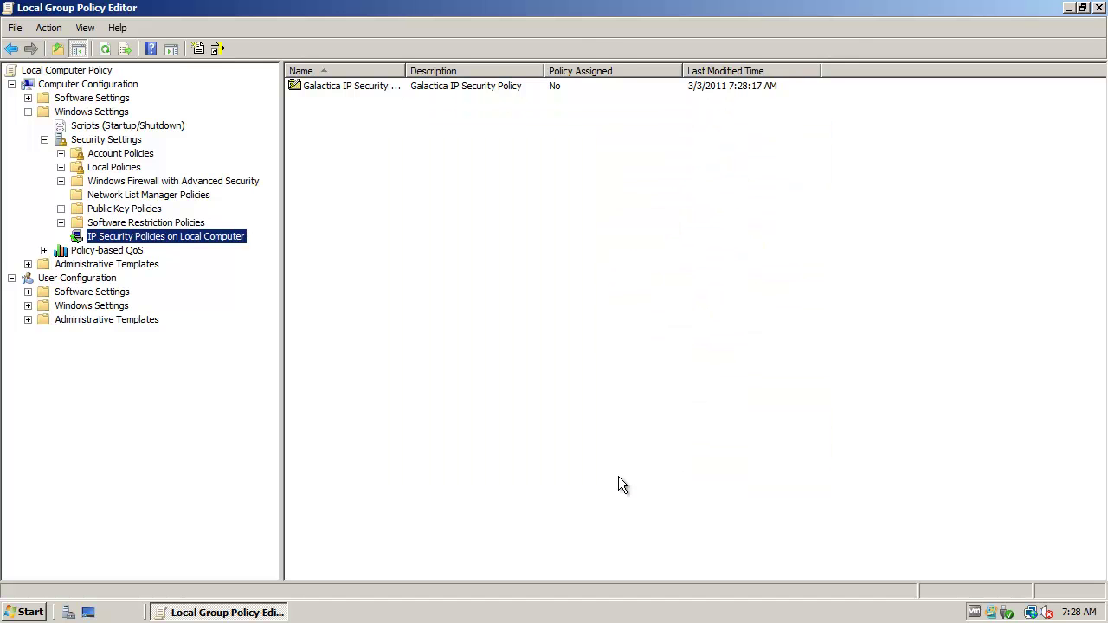
pyautogui.moveTo(404, 71); pyautogui.dragTo(466, 76)
# - Assign the Galactica IP Security Policy and close the Local Group Policy Editor
pyautogui.rightClick(394, 86)
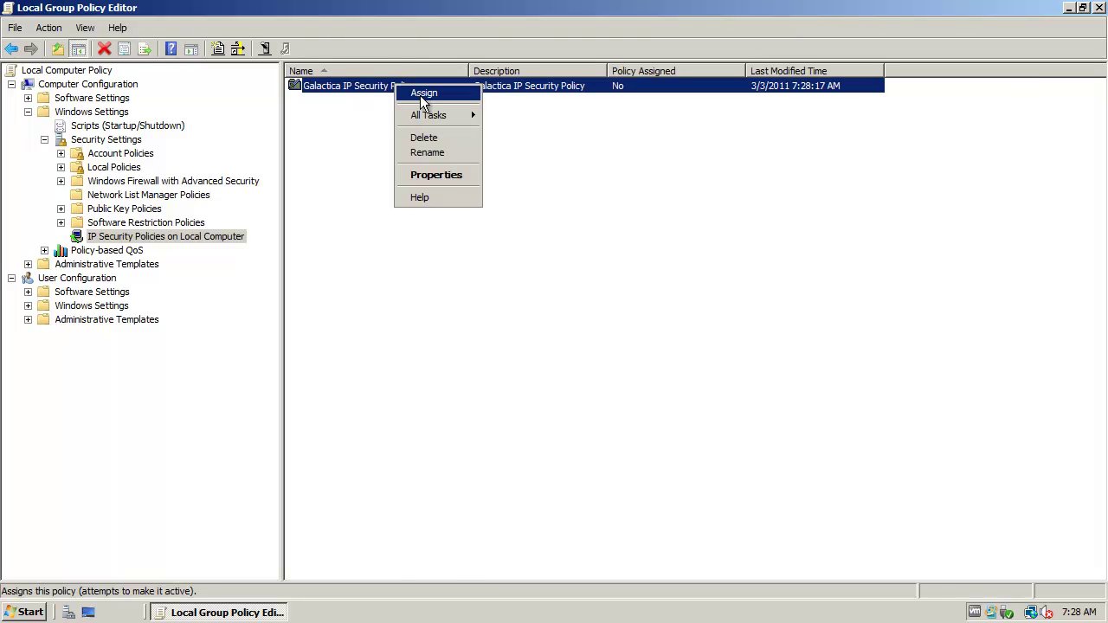
pyautogui.click(423, 92)
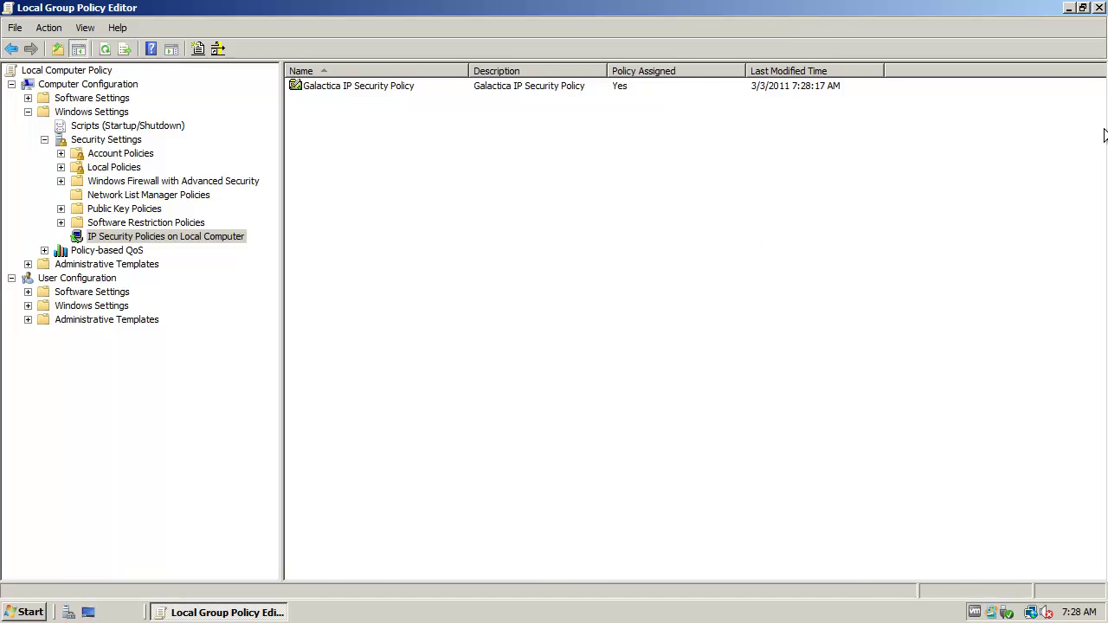
pyautogui.click(1099, 7)
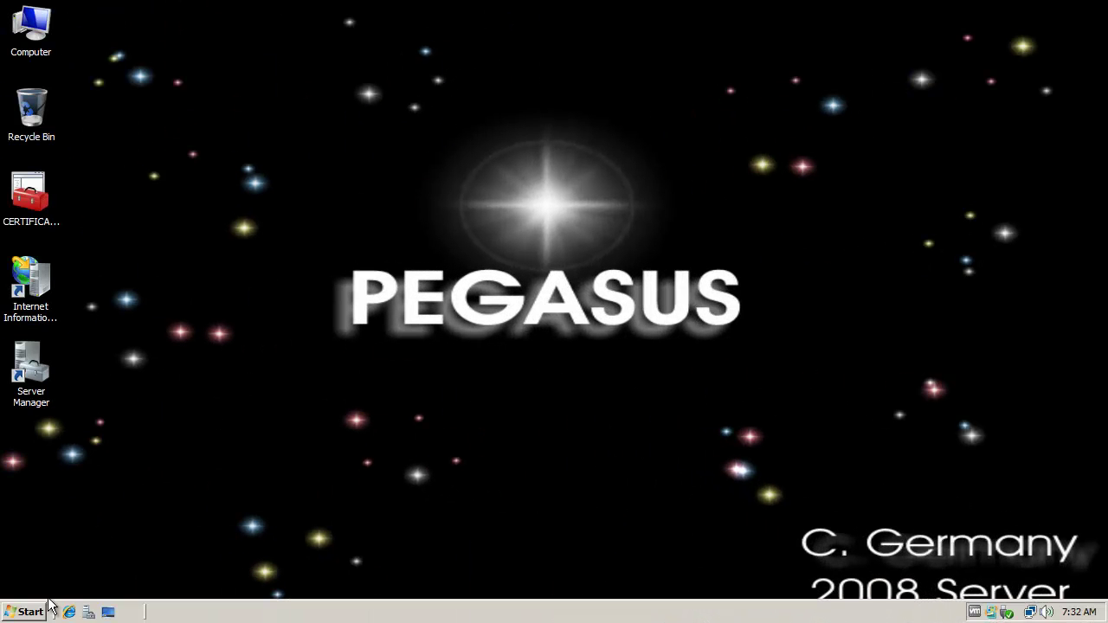
# - On Pegasus, launch gpedit.msc, go to IP Security Policies, and start Create IP Security Policy
pyautogui.click(24, 613)
pyautogui.write('gpedit.msc')
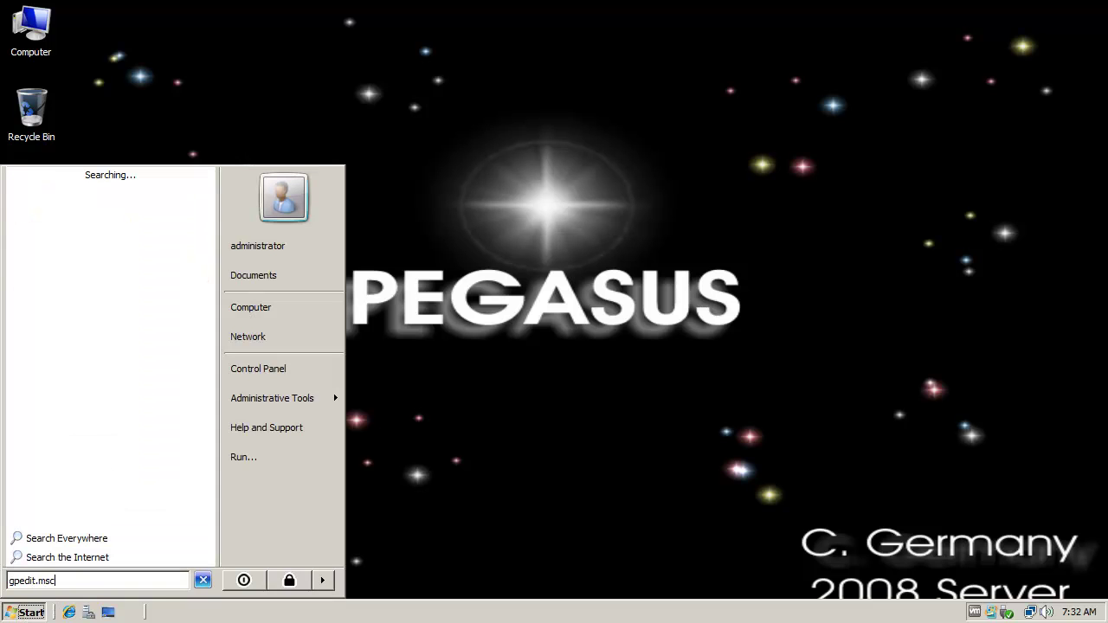
pyautogui.press('Return')
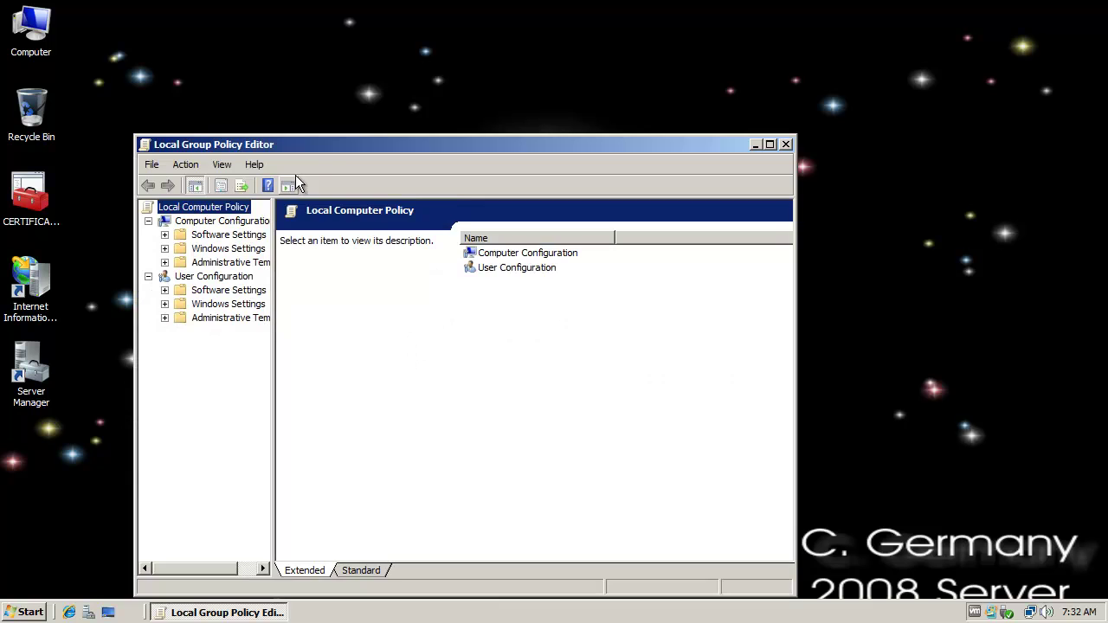
pyautogui.moveTo(319, 148); pyautogui.dragTo(380, 61)
pyautogui.click(239, 136)
pyautogui.click(224, 162)
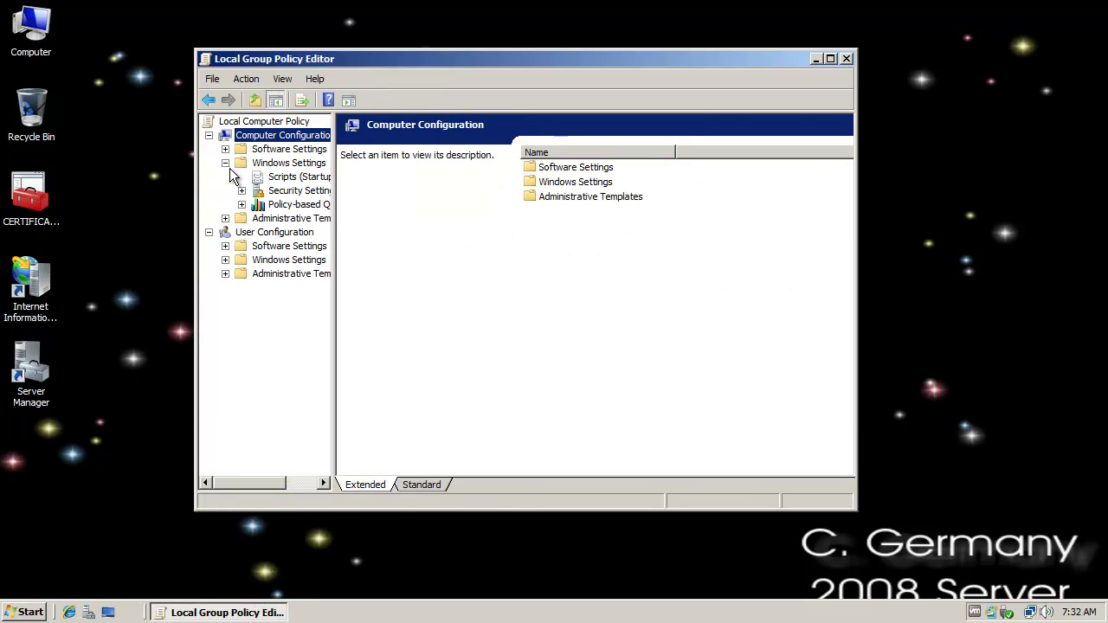
pyautogui.click(242, 191)
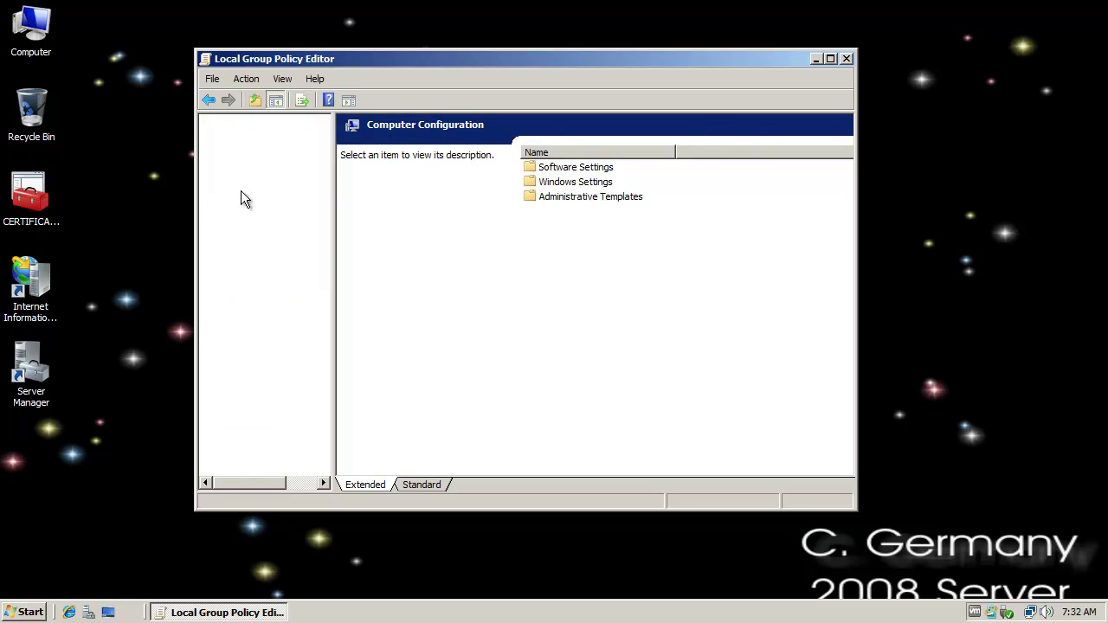
pyautogui.click(277, 292)
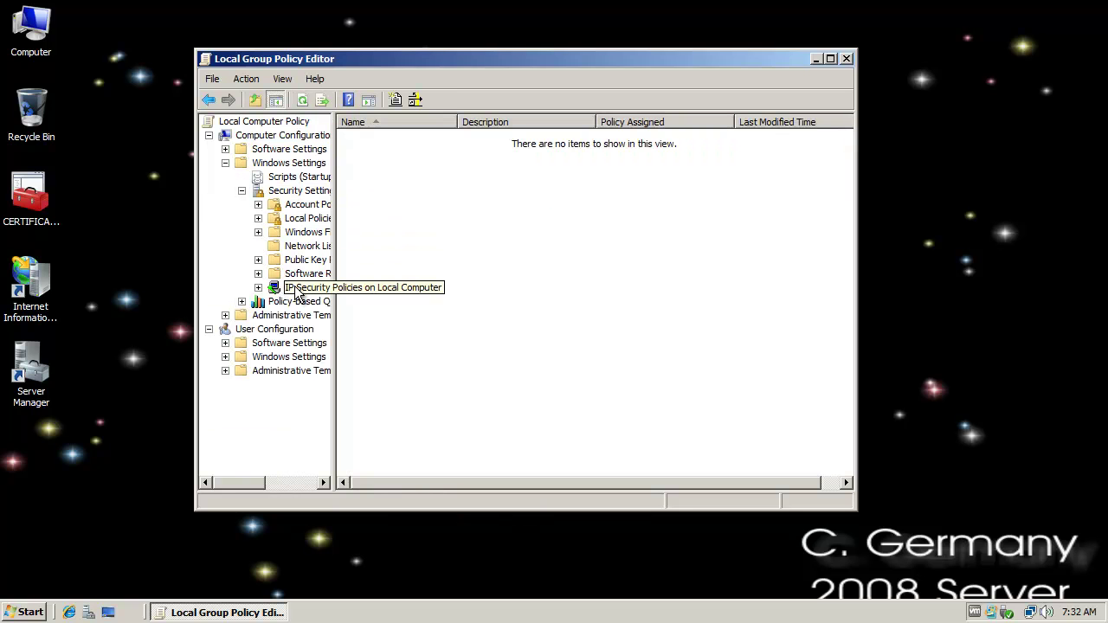
pyautogui.rightClick(298, 293)
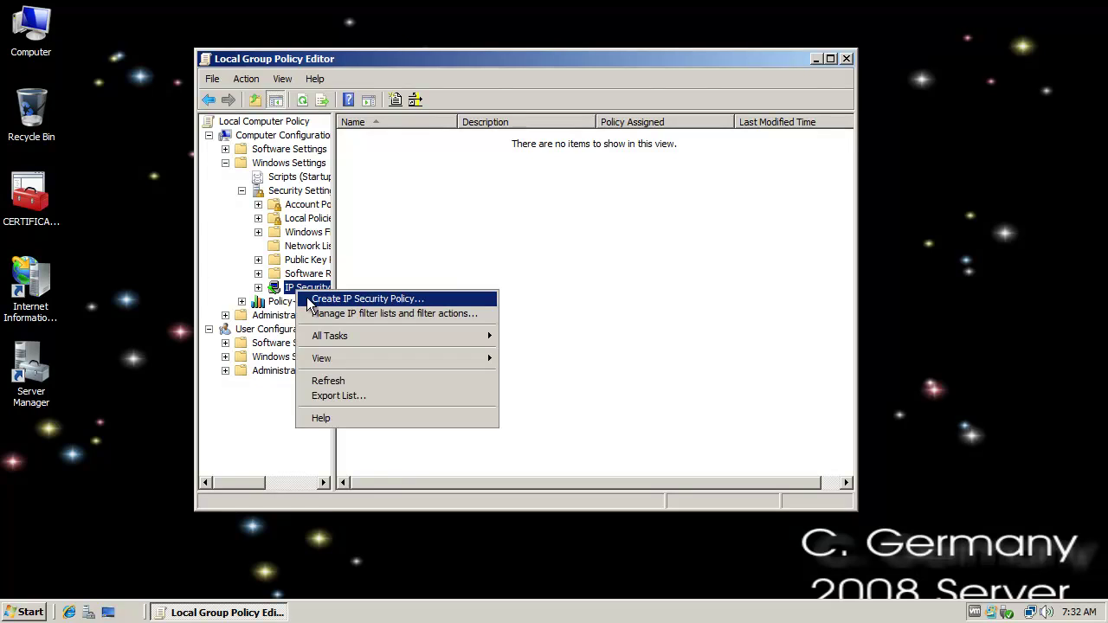
pyautogui.click(346, 299)
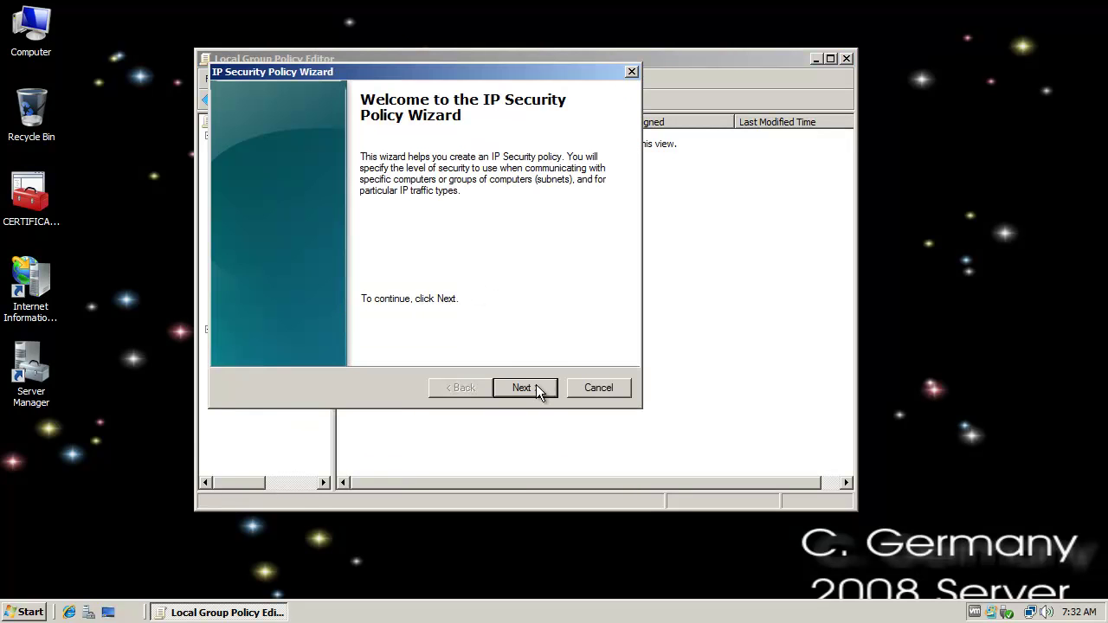
# - Name the policy 'Pegasus IP Security Policy' and paste the same text as its description
pyautogui.click(539, 391)
pyautogui.click(267, 164)
pyautogui.doubleClick(260, 164)
pyautogui.write('Pegasus IP Security Policy')
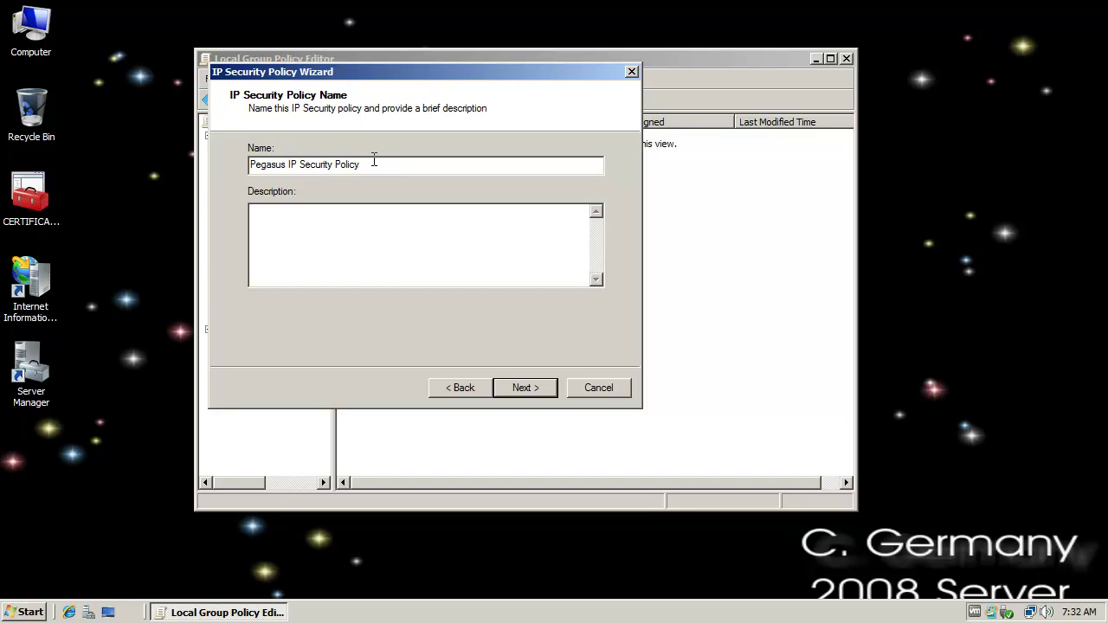
pyautogui.moveTo(374, 161); pyautogui.dragTo(142, 161)
pyautogui.hotkey('ctrl', 'c')
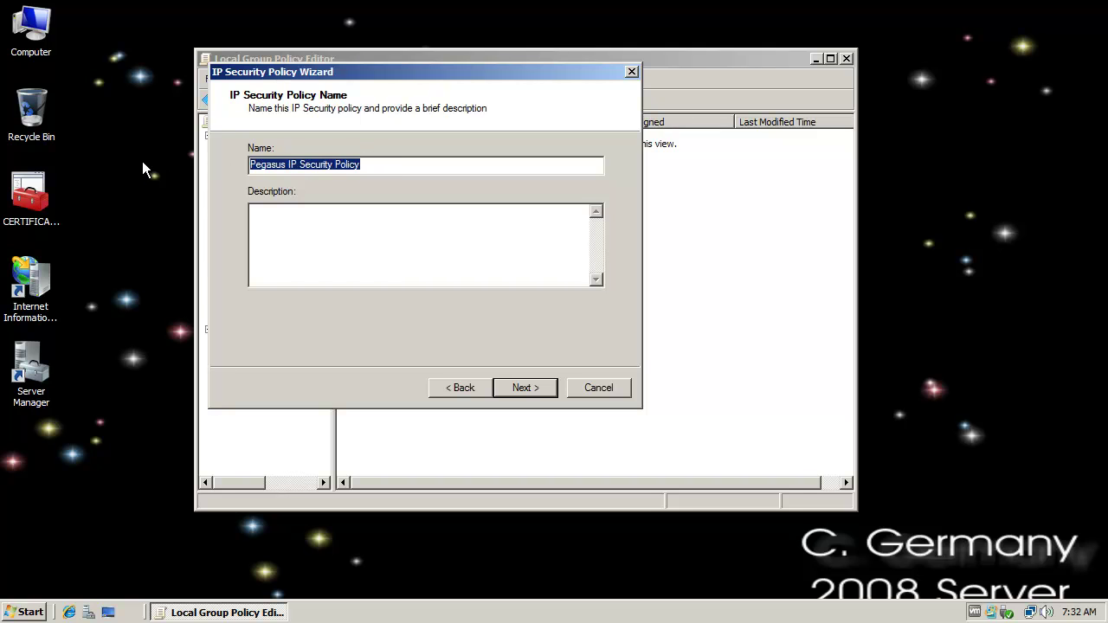
pyautogui.click(306, 210)
pyautogui.hotkey('ctrl', 'v')
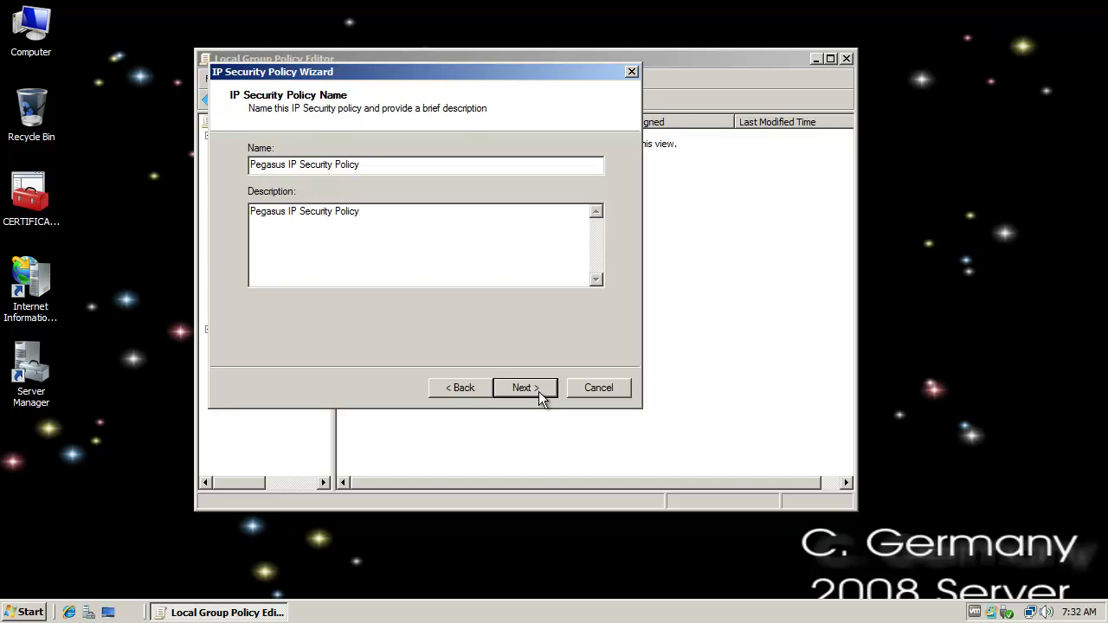
# - Continue through the wizard without the default response rule to its completion page
pyautogui.click(538, 390)
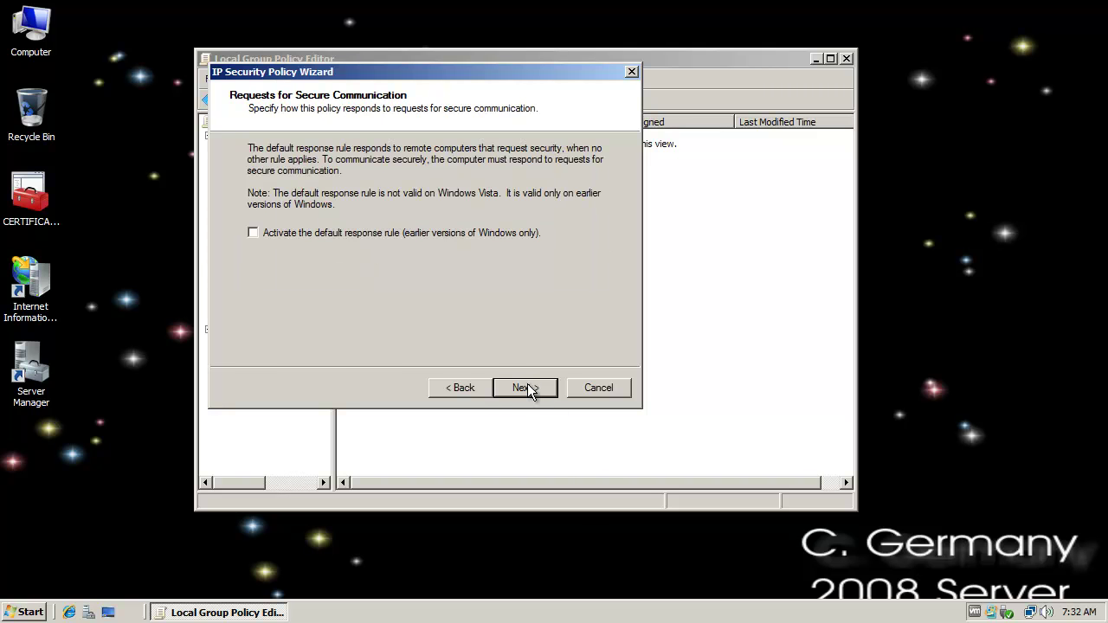
pyautogui.click(526, 388)
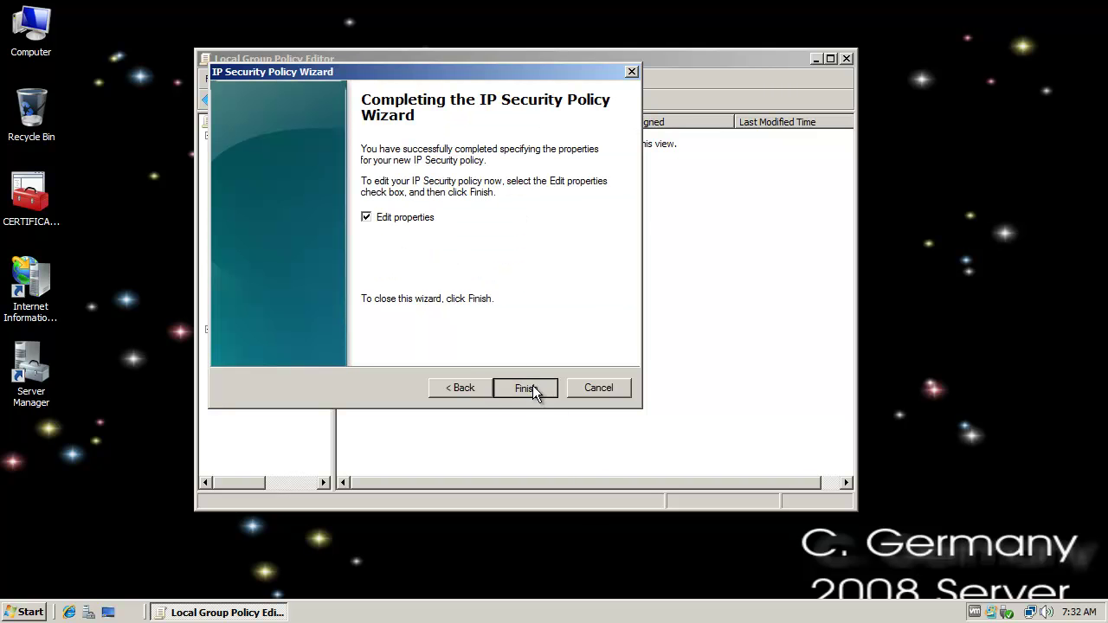
pyautogui.click(530, 389)
# - Start a new security rule with no tunnel endpoint that applies to all network connections
pyautogui.click(406, 418)
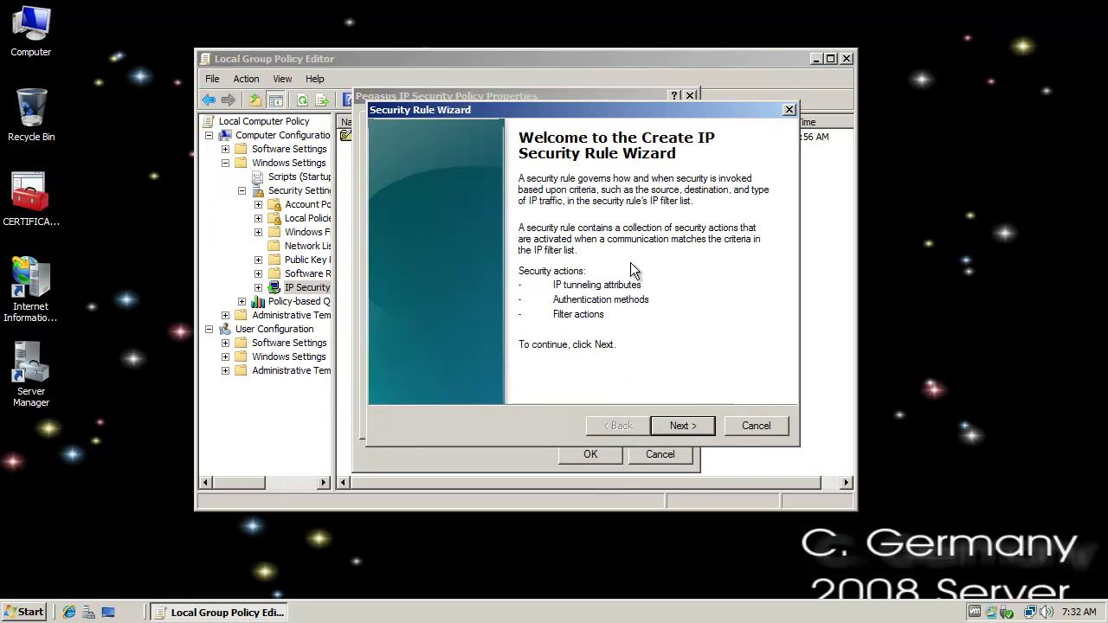
pyautogui.click(681, 425)
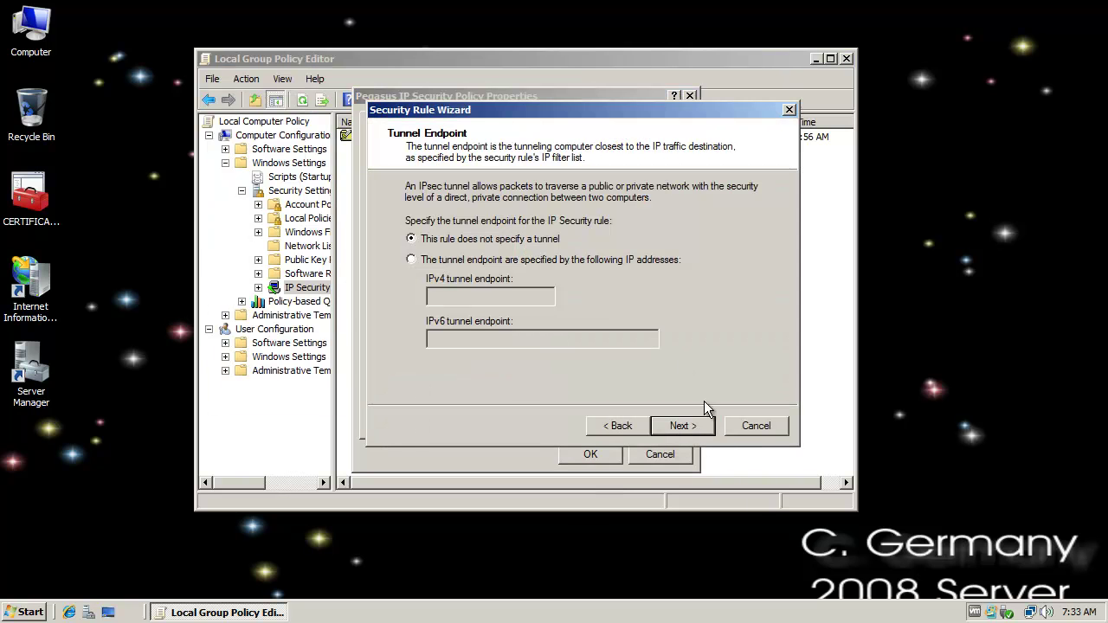
pyautogui.click(695, 425)
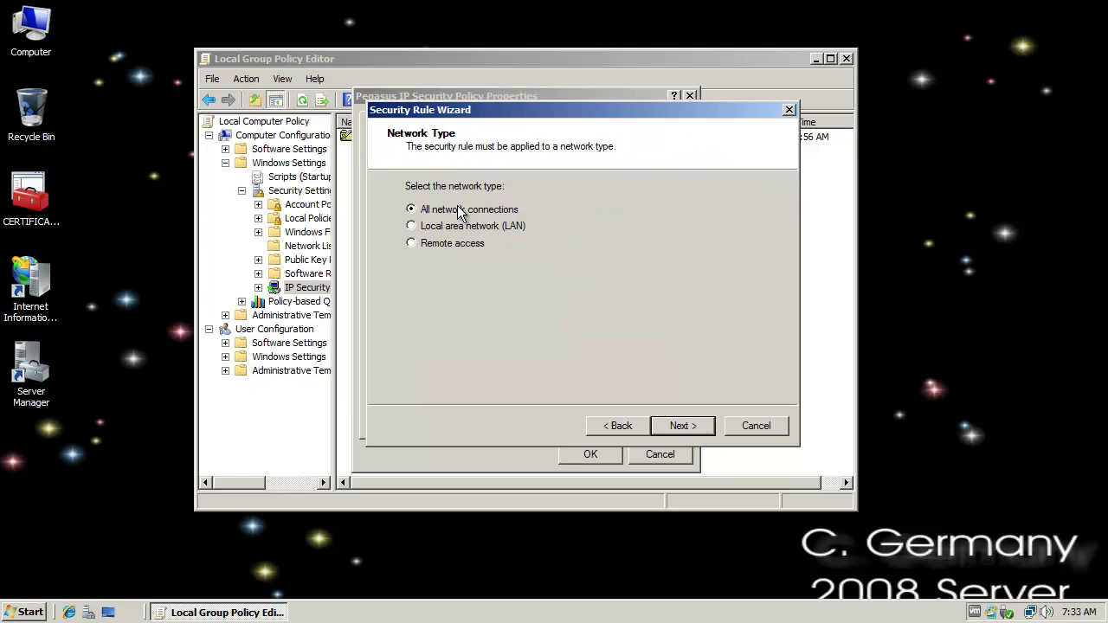
pyautogui.click(683, 425)
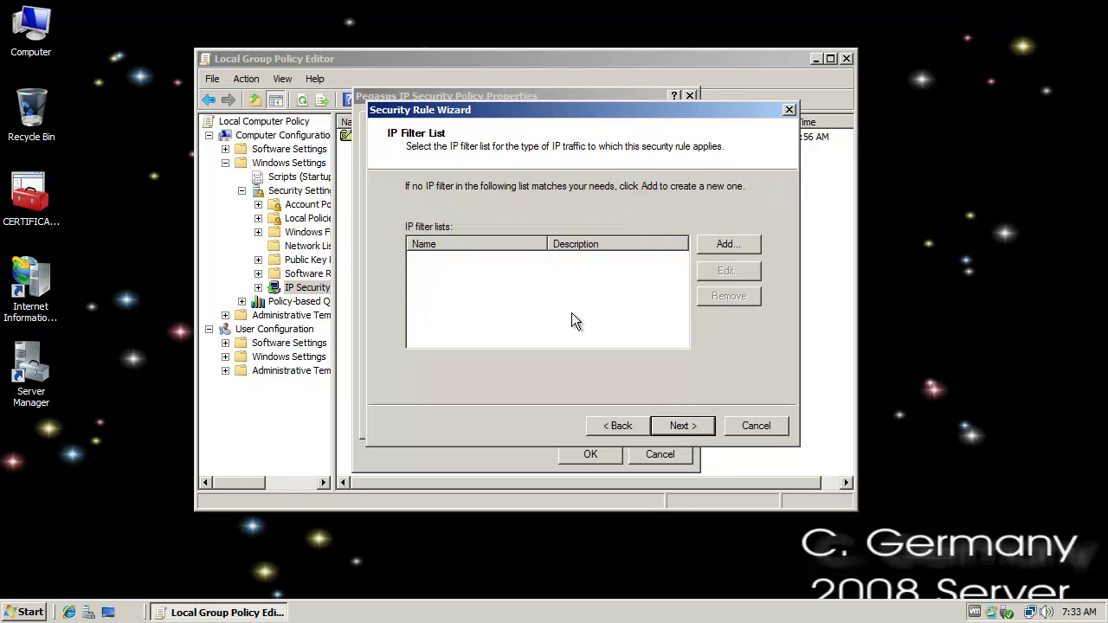
pyautogui.click(718, 245)
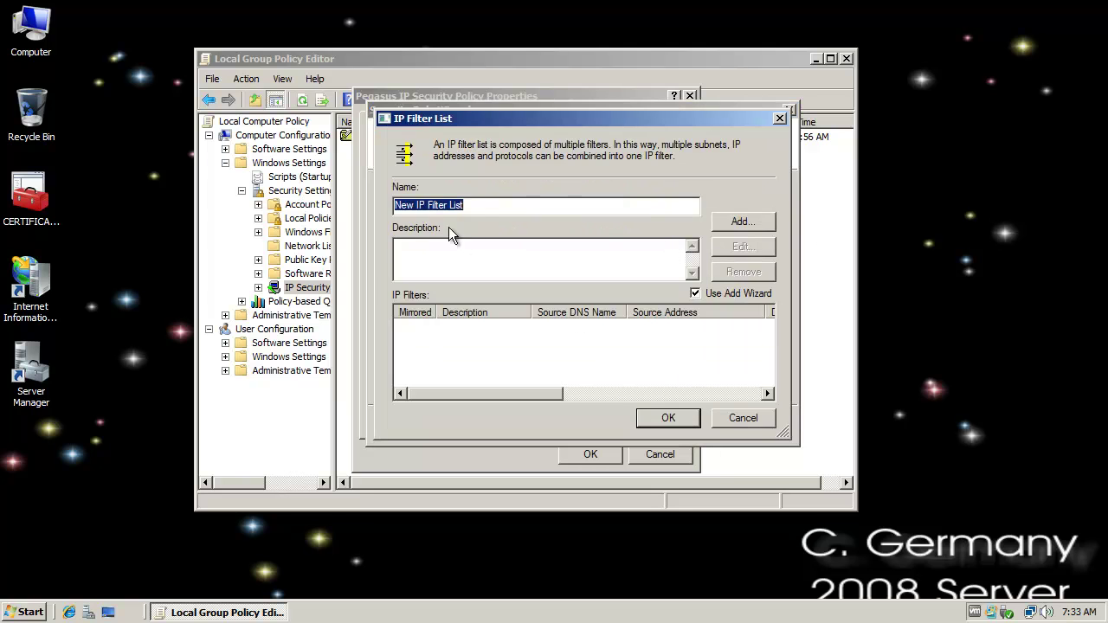
# - Name the new filter list 'Pegasus IP Filter List' and reuse that name as its description
pyautogui.click(443, 208)
pyautogui.doubleClick(412, 205)
pyautogui.write('Pegasus')
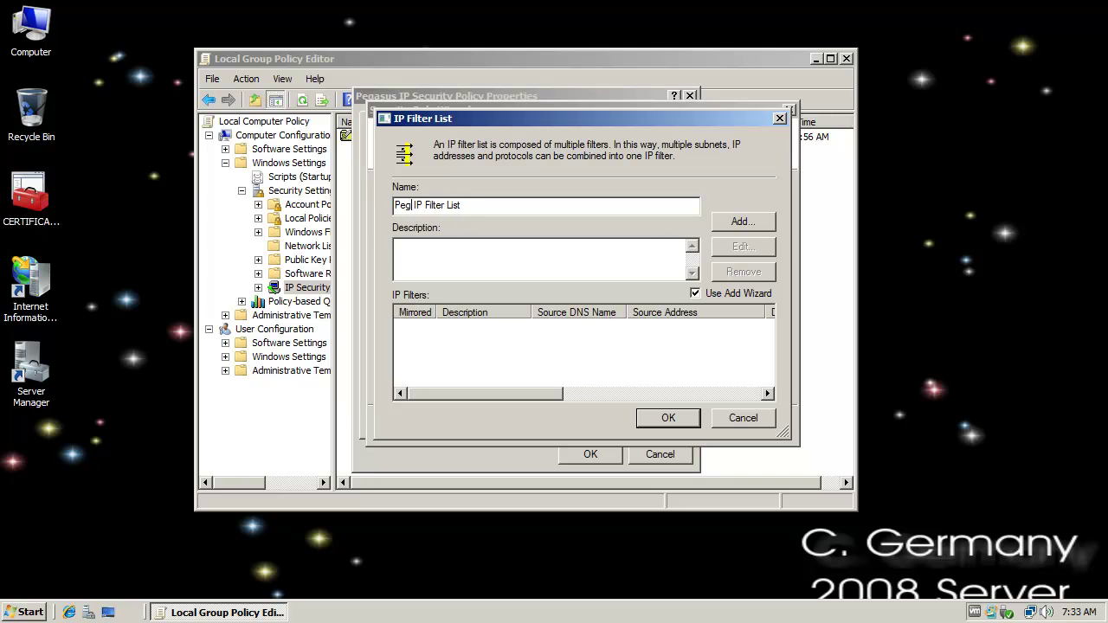
pyautogui.press('BackSpace')
pyautogui.moveTo(512, 206); pyautogui.dragTo(356, 206)
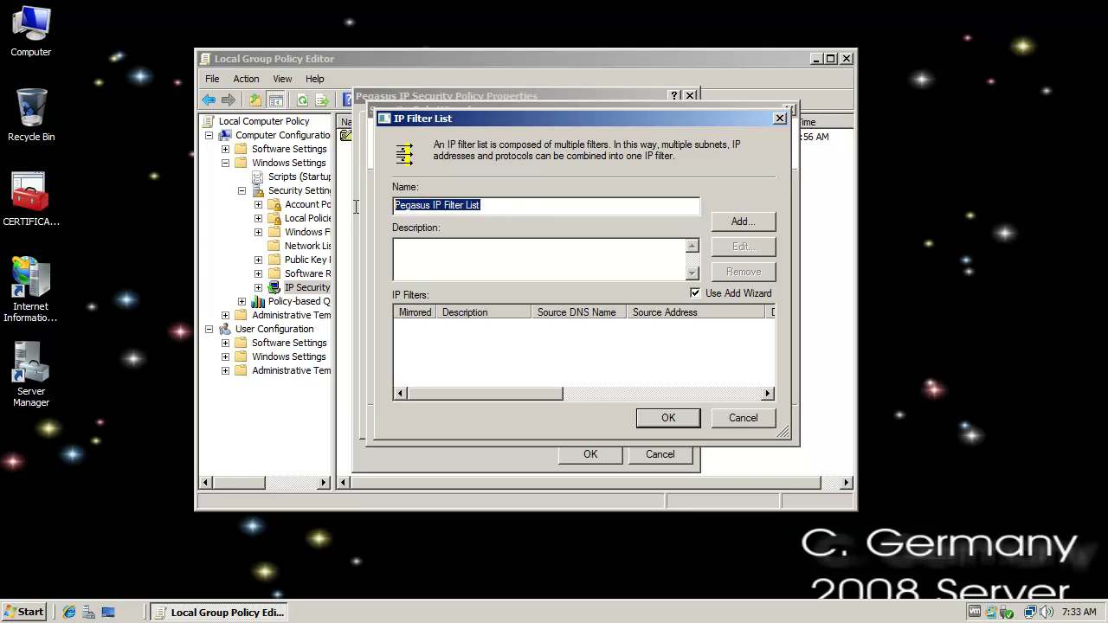
pyautogui.click(442, 256)
pyautogui.hotkey('ctrl', 'v')
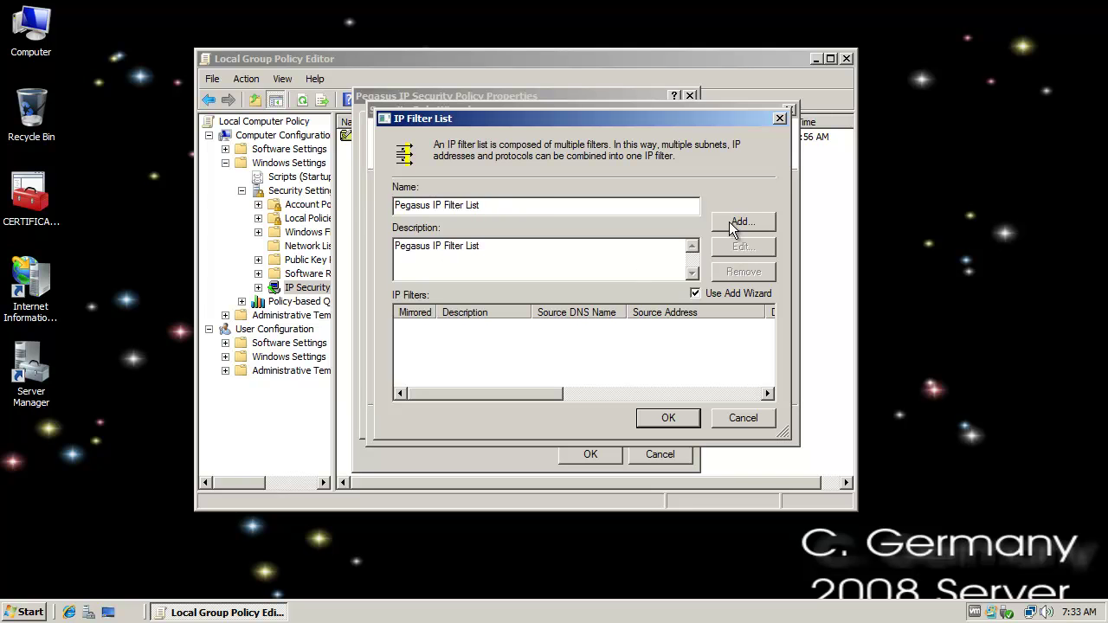
pyautogui.click(746, 224)
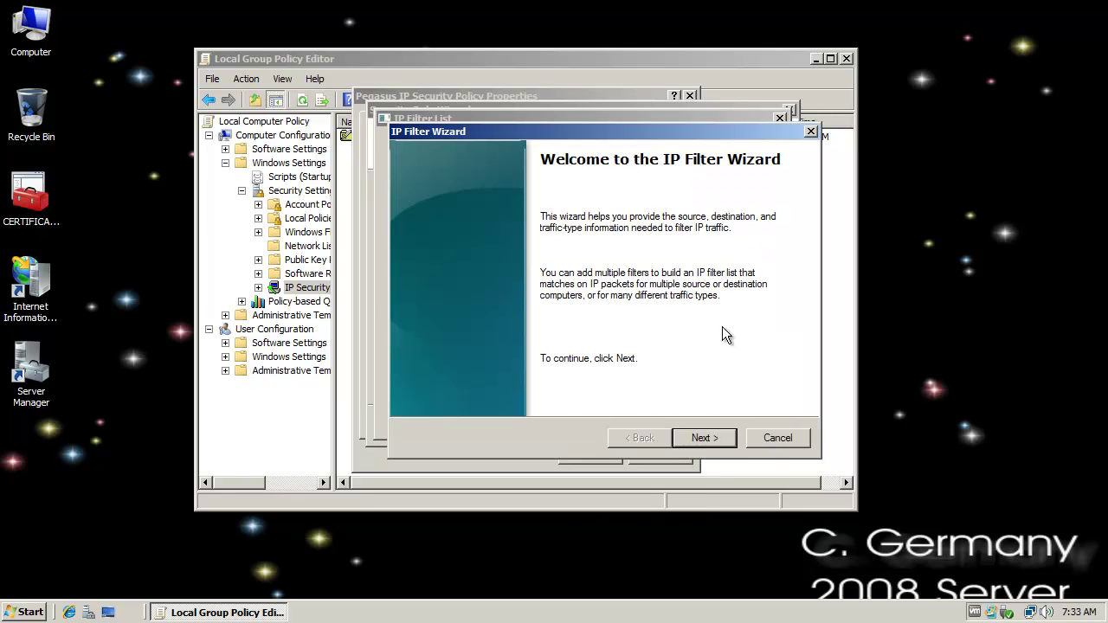
# - Create a mirrored 'Pegasus IP Filter' covering any source and destination IP address and any protocol
pyautogui.click(718, 437)
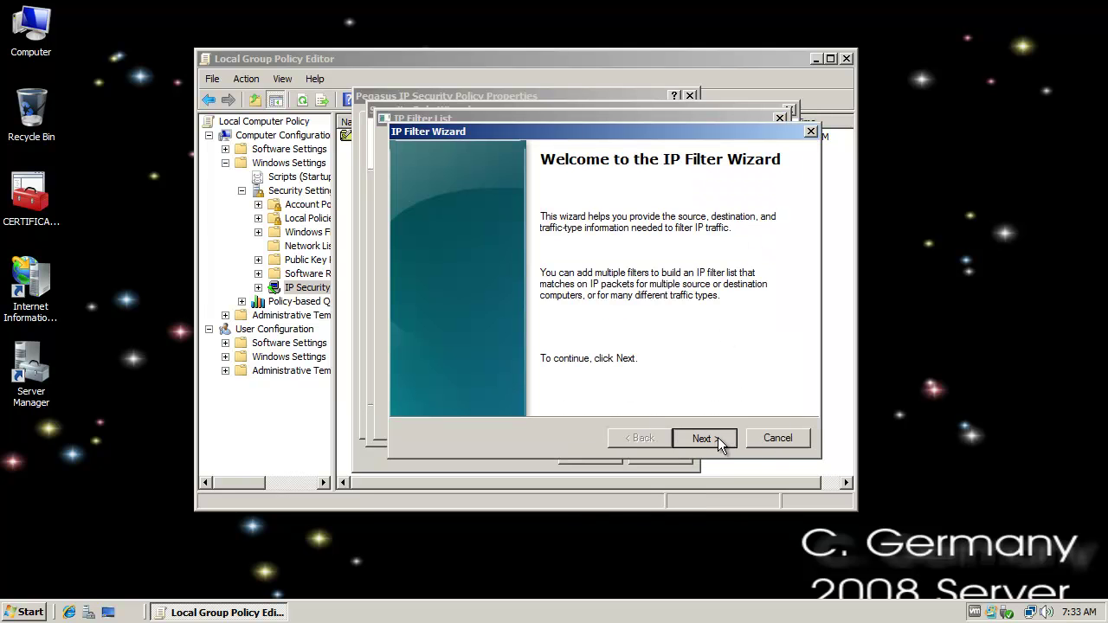
pyautogui.write('Pegasus IP filter')
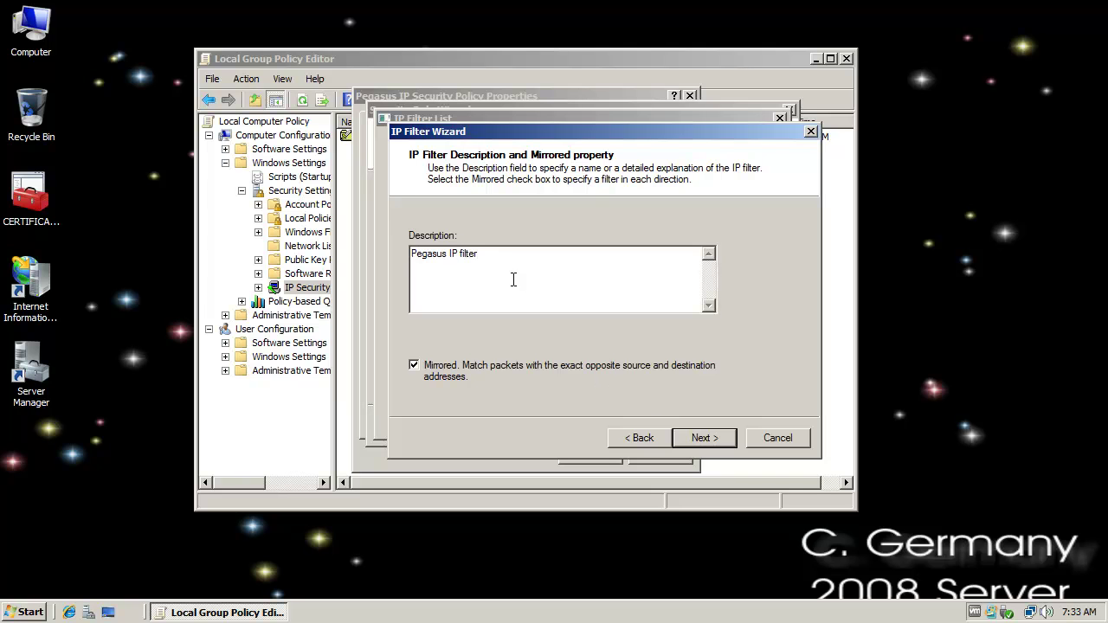
pyautogui.doubleClick(464, 252)
pyautogui.press('BackSpace')
pyautogui.press('BackSpace')
pyautogui.write('Filter')
pyautogui.click(701, 438)
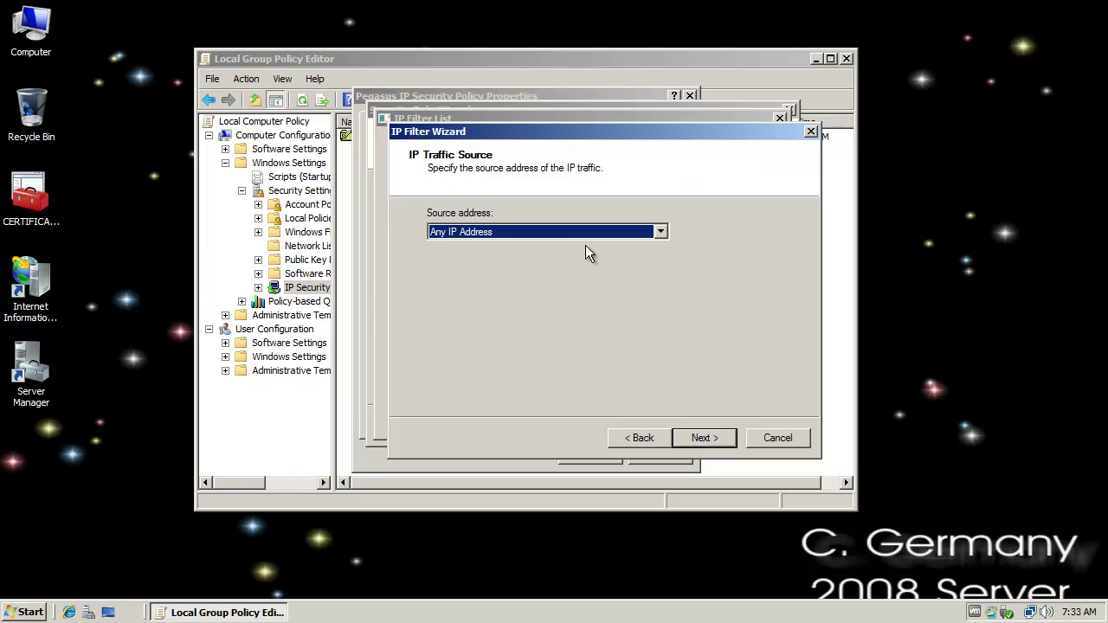
pyautogui.click(705, 437)
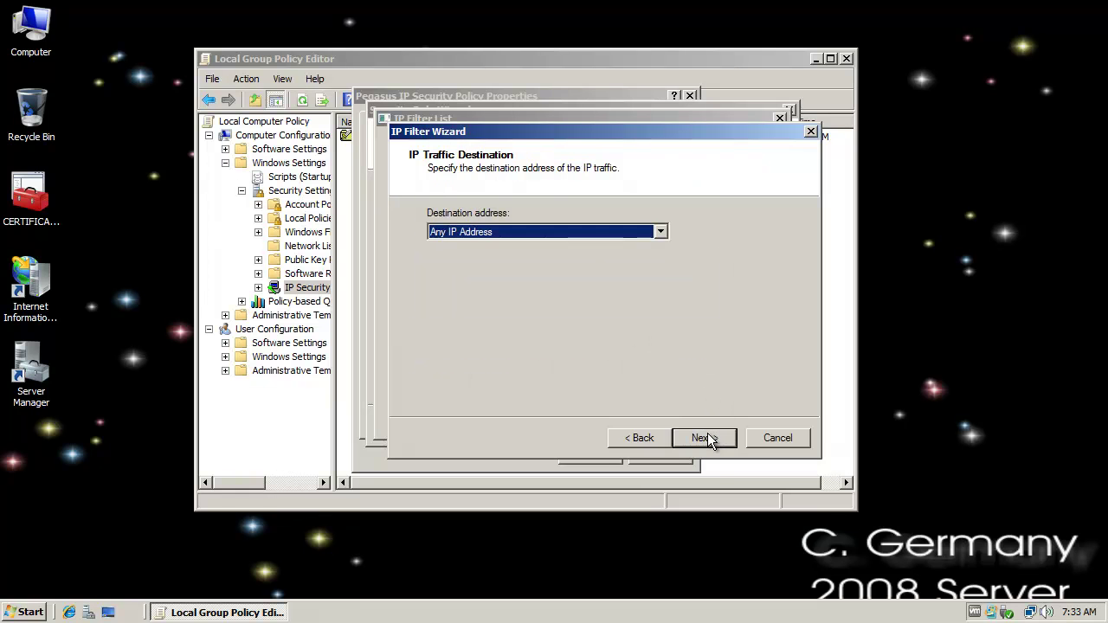
pyautogui.click(707, 437)
pyautogui.click(707, 437)
pyautogui.click(707, 437)
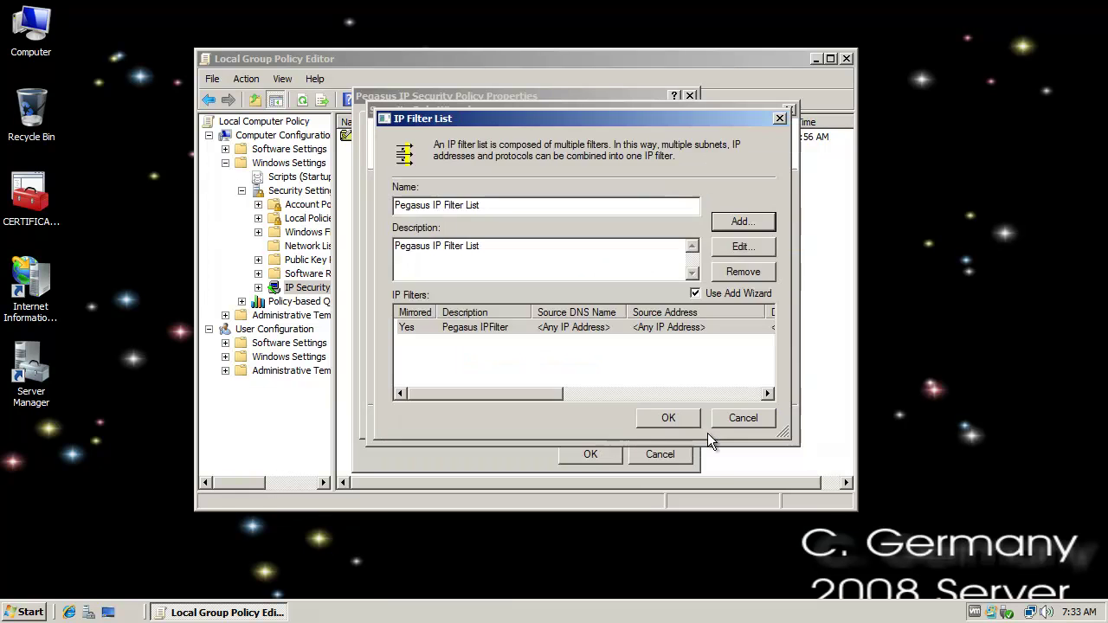
# - Save Pegasus IP Filter List and select it as the rule's filter list
pyautogui.click(654, 417)
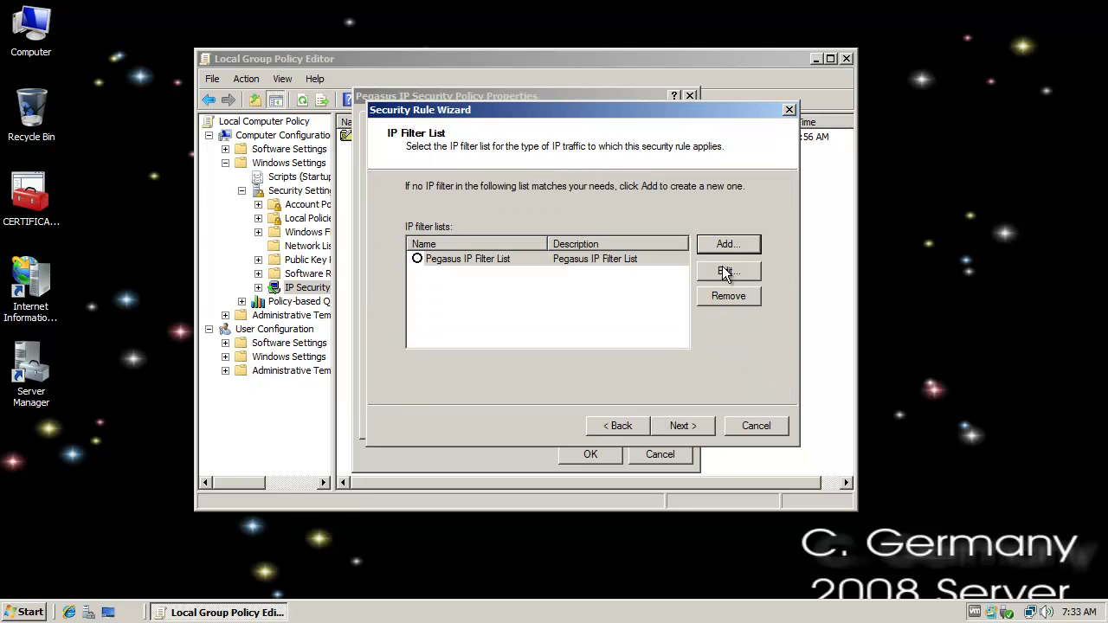
pyautogui.click(418, 260)
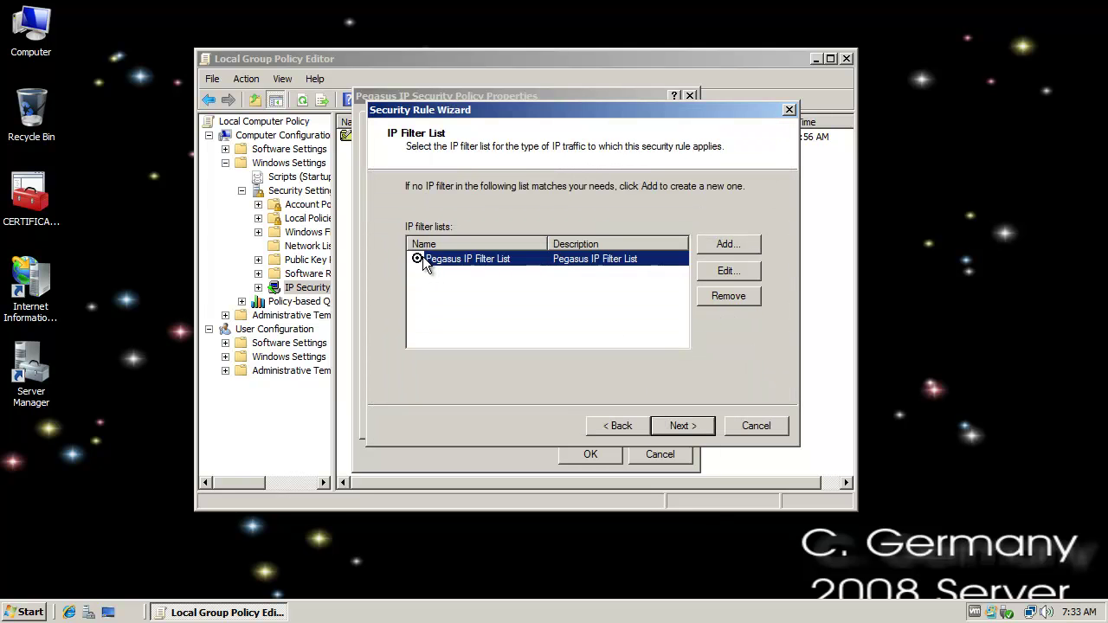
pyautogui.click(682, 424)
pyautogui.click(726, 245)
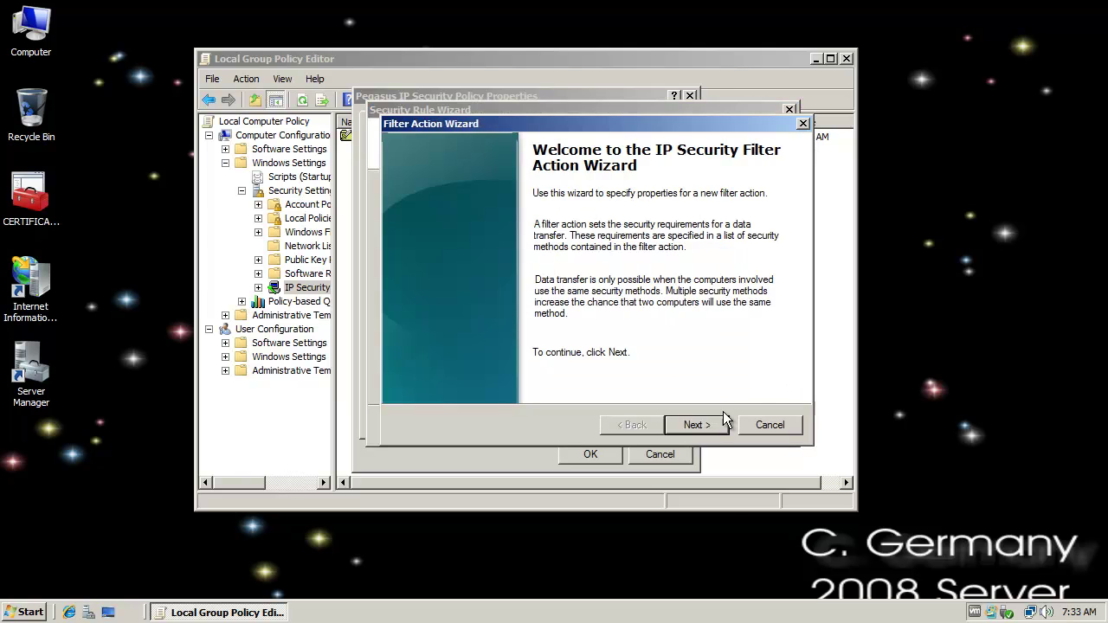
# - Name the new filter action 'Pegasus Filter Action' and reuse that name as its description
pyautogui.click(697, 424)
pyautogui.click(468, 216)
pyautogui.moveTo(443, 216); pyautogui.dragTo(413, 216)
pyautogui.write('Pegasus Filter Action')
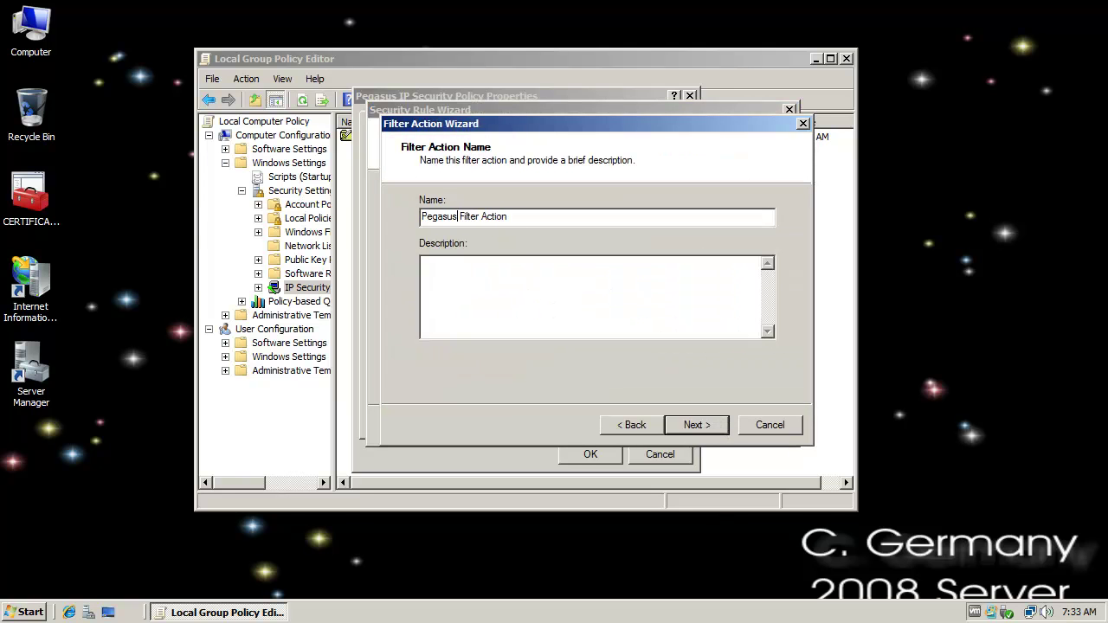
pyautogui.moveTo(522, 217); pyautogui.dragTo(295, 197)
pyautogui.hotkey('ctrl', 'c')
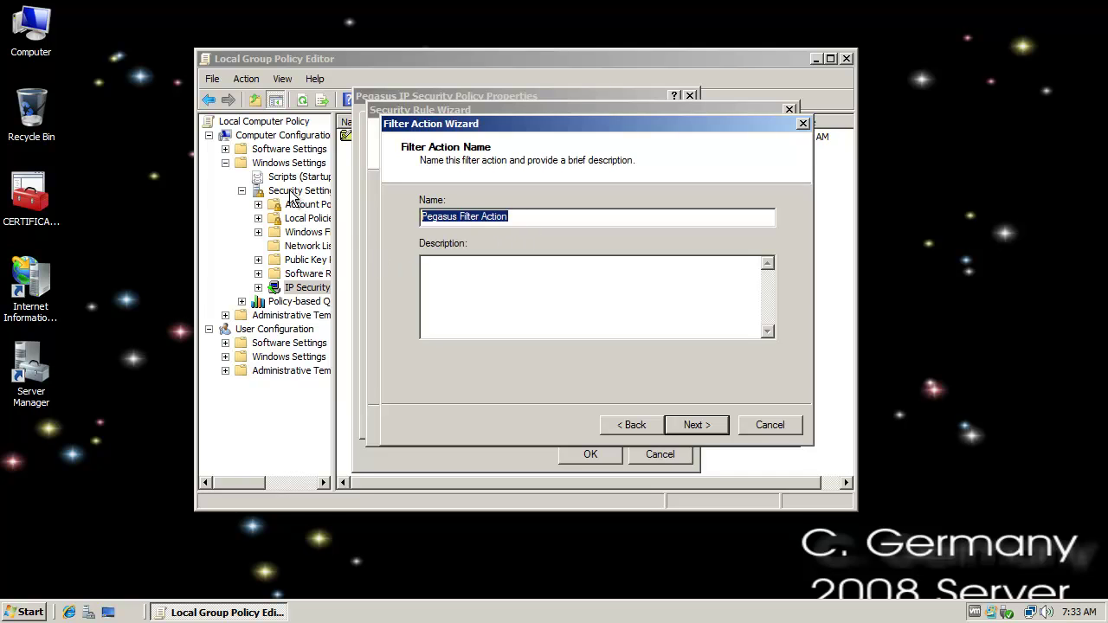
pyautogui.click(502, 271)
pyautogui.hotkey('ctrl', 'v')
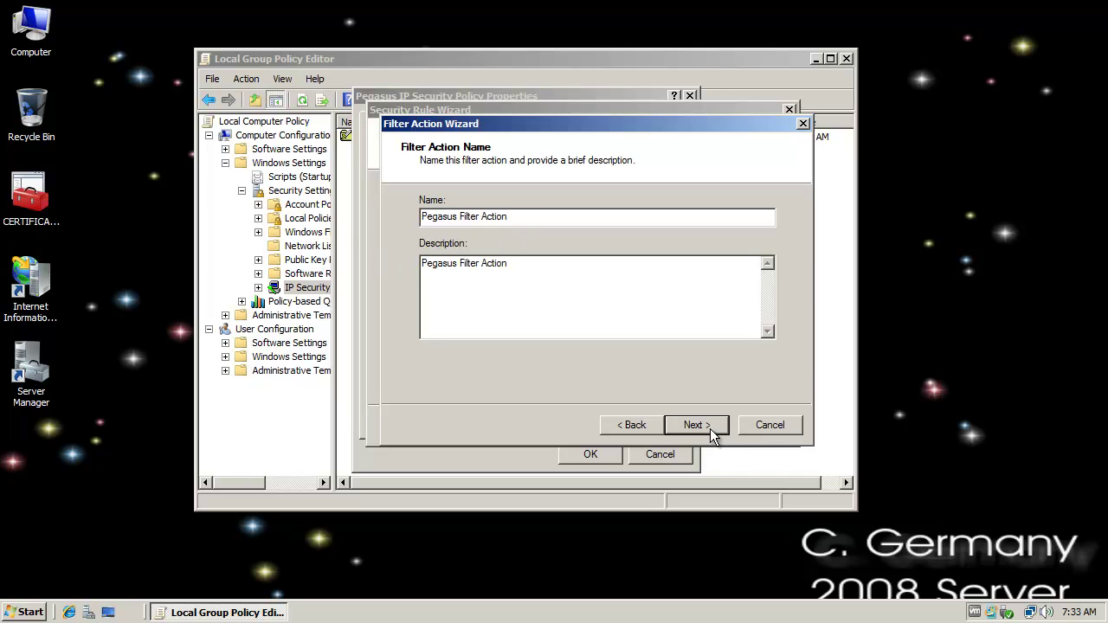
pyautogui.click(697, 425)
# - Make the action negotiate security, refuse unsecured traffic, require integrity and encryption, and select it
pyautogui.click(702, 424)
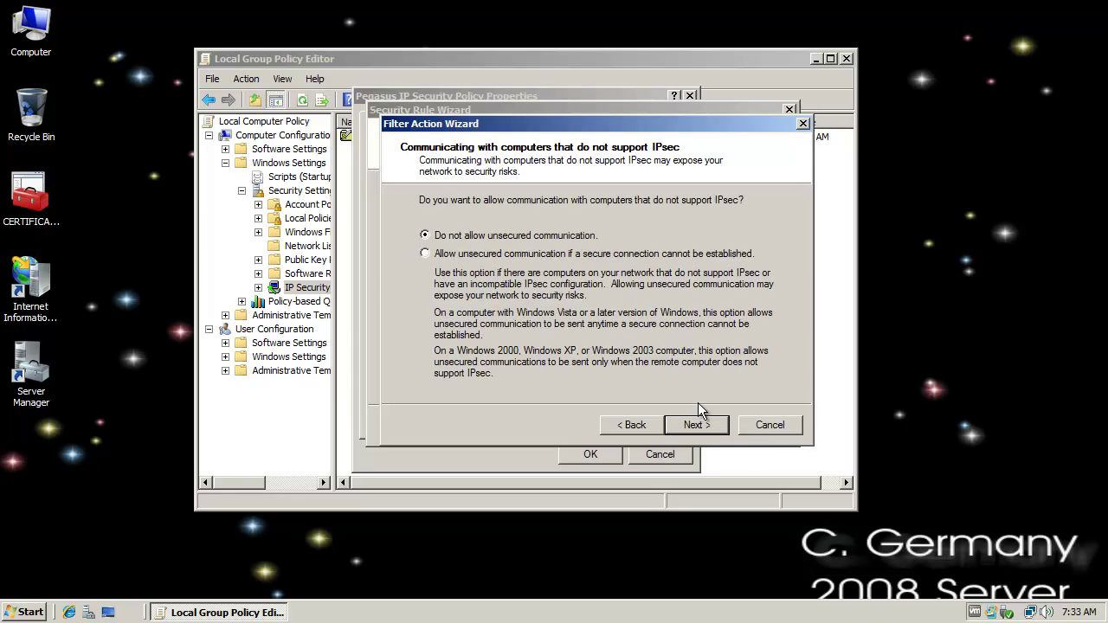
pyautogui.click(702, 424)
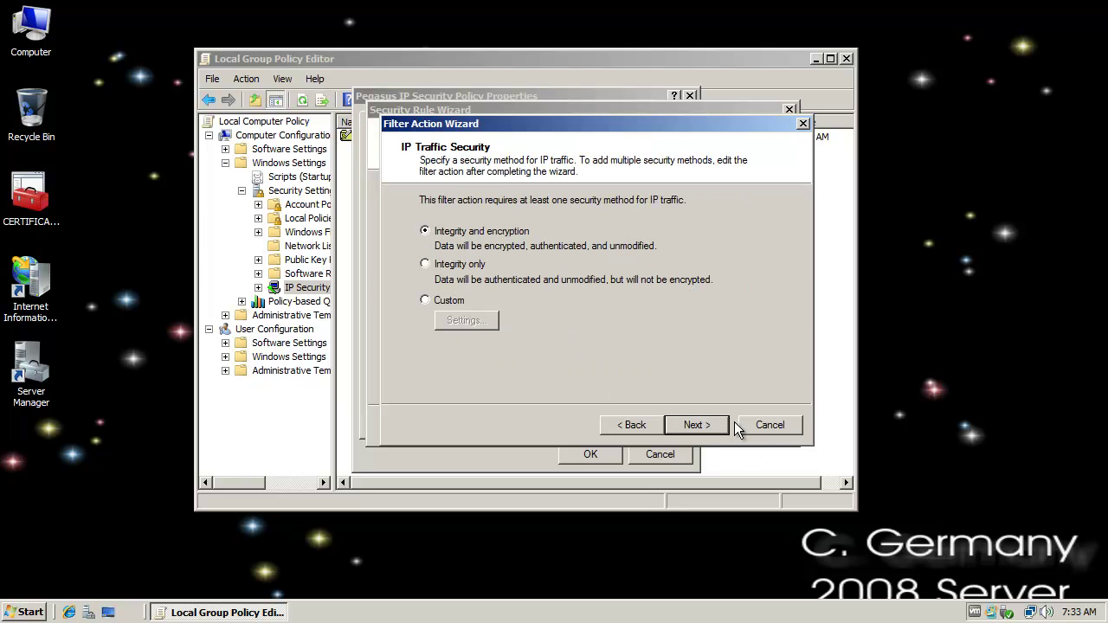
pyautogui.click(711, 424)
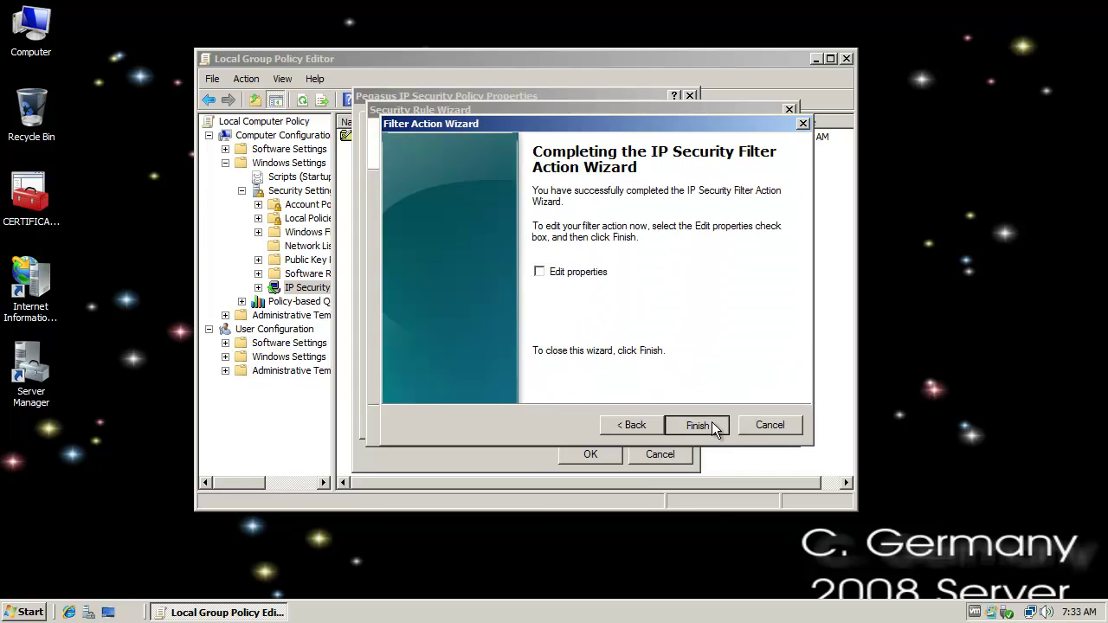
pyautogui.click(698, 425)
pyautogui.click(417, 260)
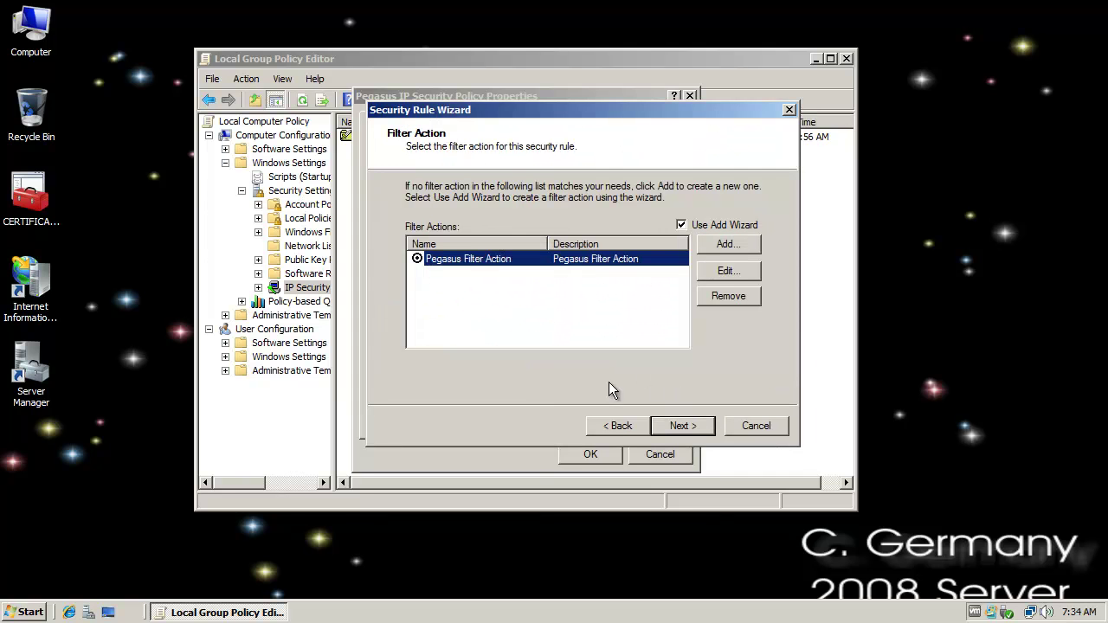
# - Authenticate the rule with a preshared key string, finish the rule, and close the Pegasus properties
pyautogui.click(680, 425)
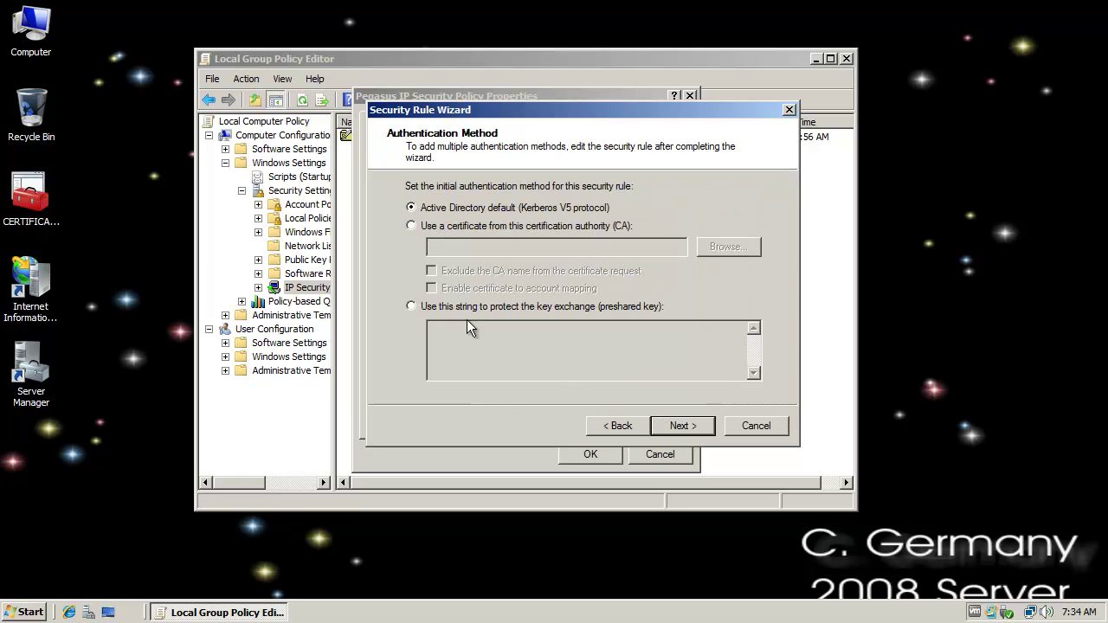
pyautogui.click(455, 306)
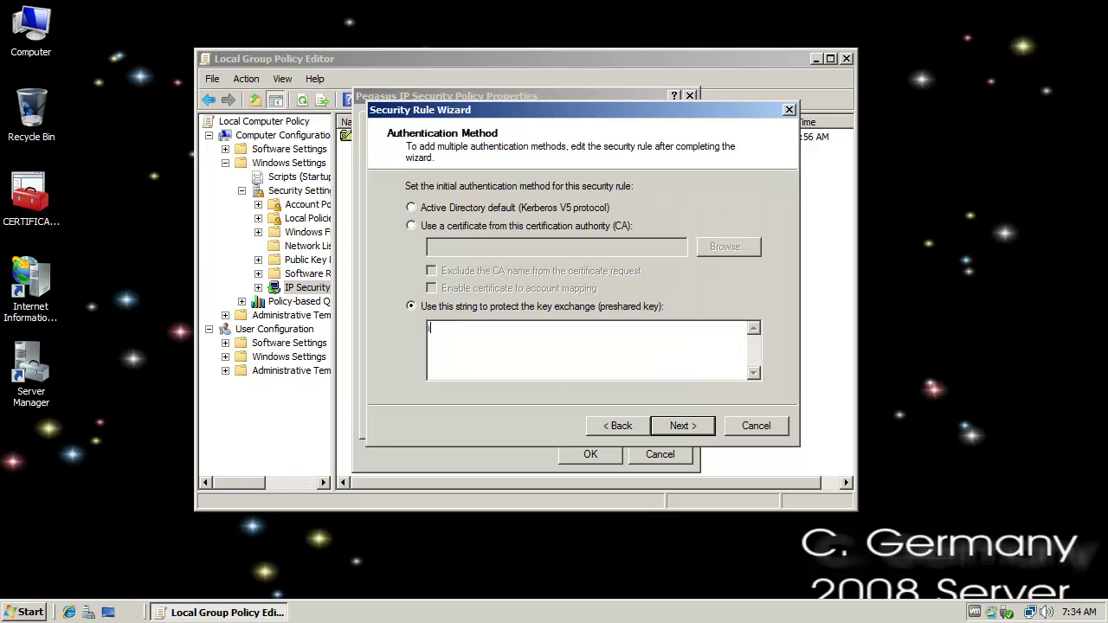
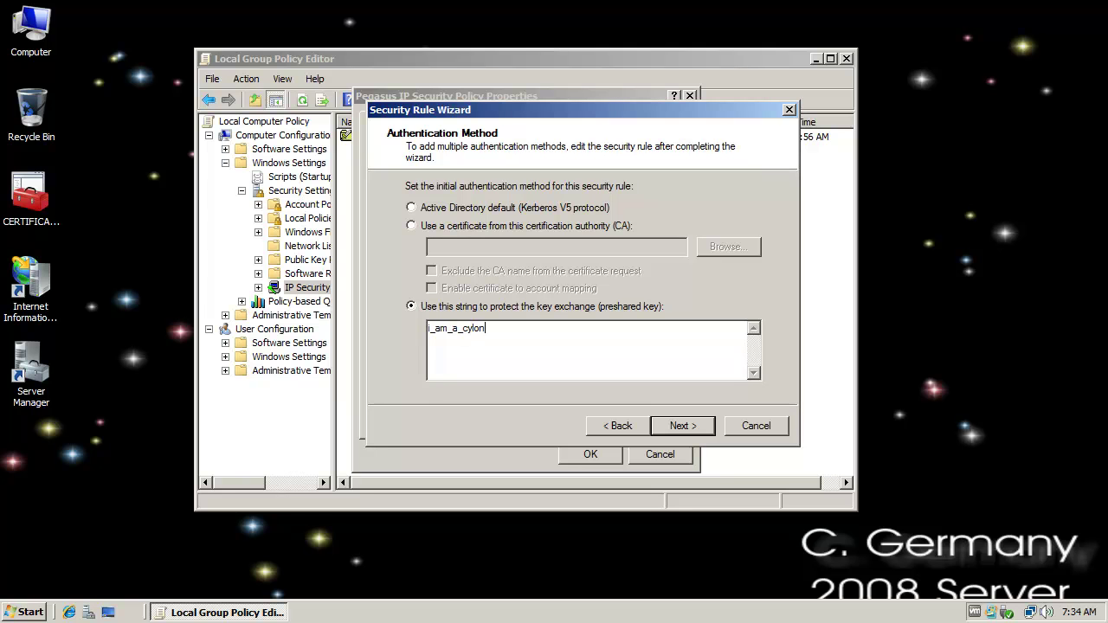
pyautogui.click(680, 427)
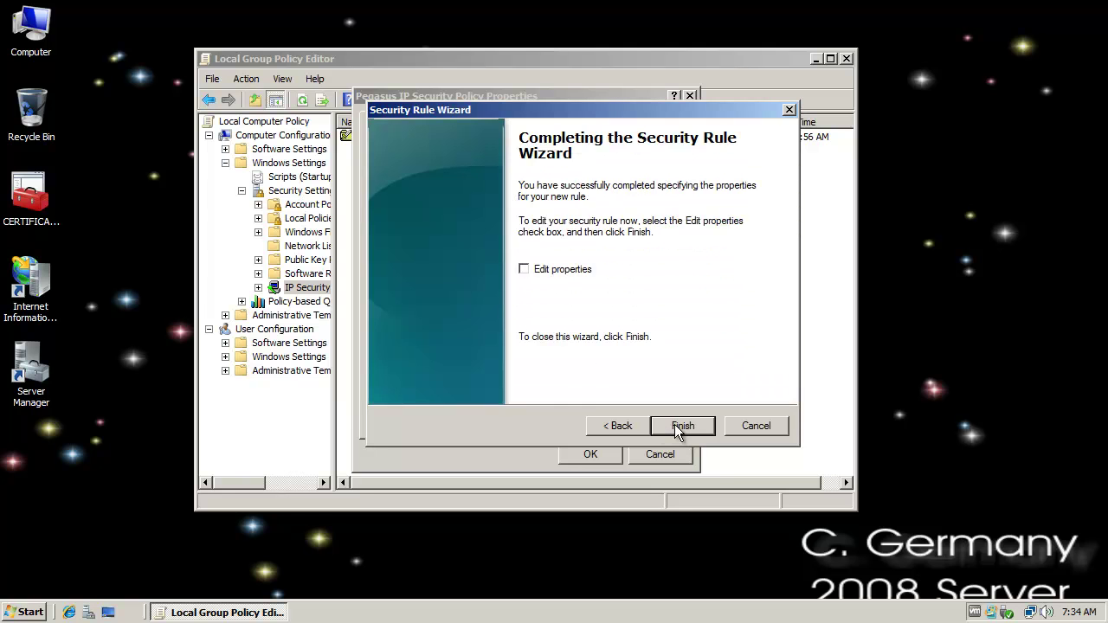
pyautogui.click(677, 425)
pyautogui.click(591, 455)
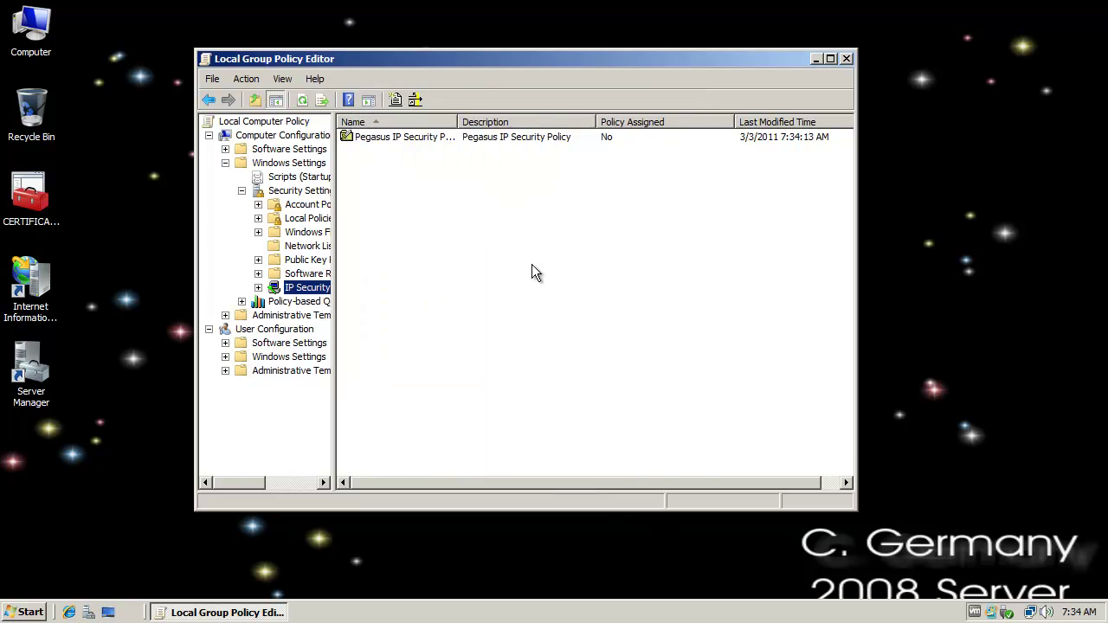
# - Assign the Pegasus IP Security Policy from its context menu
pyautogui.rightClick(436, 139)
pyautogui.click(452, 148)
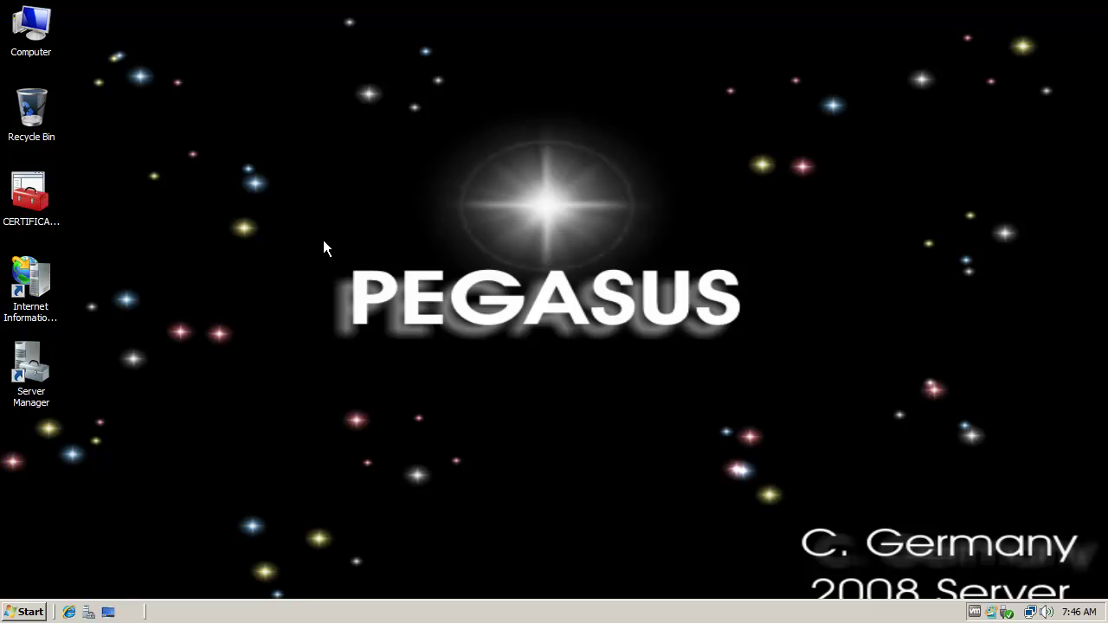
# - Open an administrator Command Prompt and go up to the root of drive C with cd .. twice
pyautogui.click(24, 612)
pyautogui.click(165, 215)
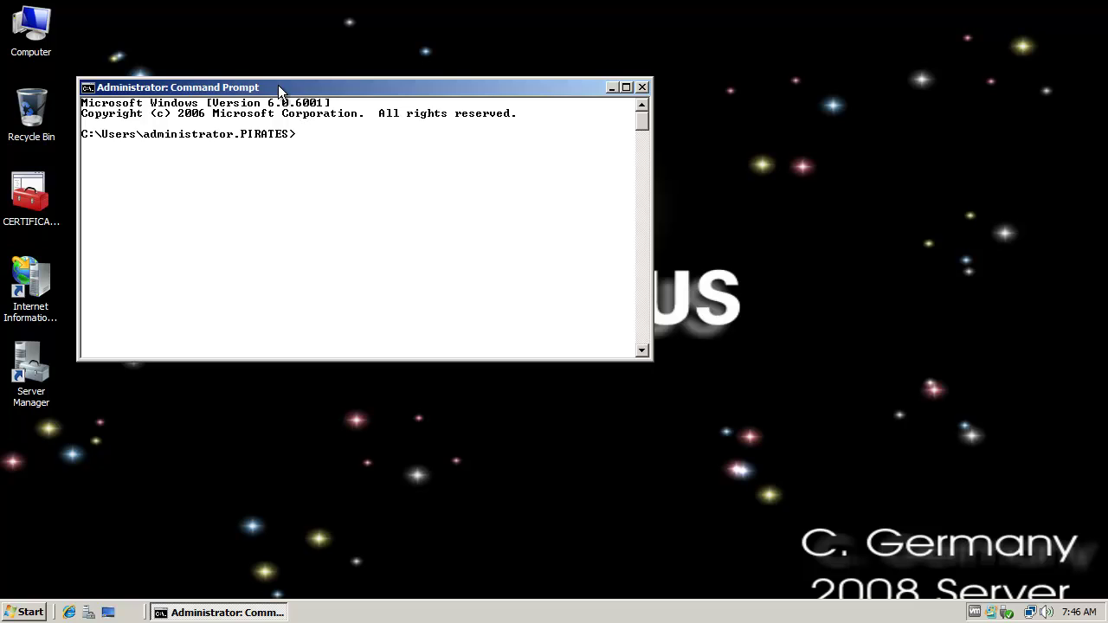
pyautogui.moveTo(279, 89); pyautogui.dragTo(341, 104)
pyautogui.write('cd ..')
pyautogui.press('Return')
pyautogui.write('cd ..')
pyautogui.press('Return')
# - Run hostname, ipconfig and ping galactica, getting four replies with 0% loss
pyautogui.write('ping')
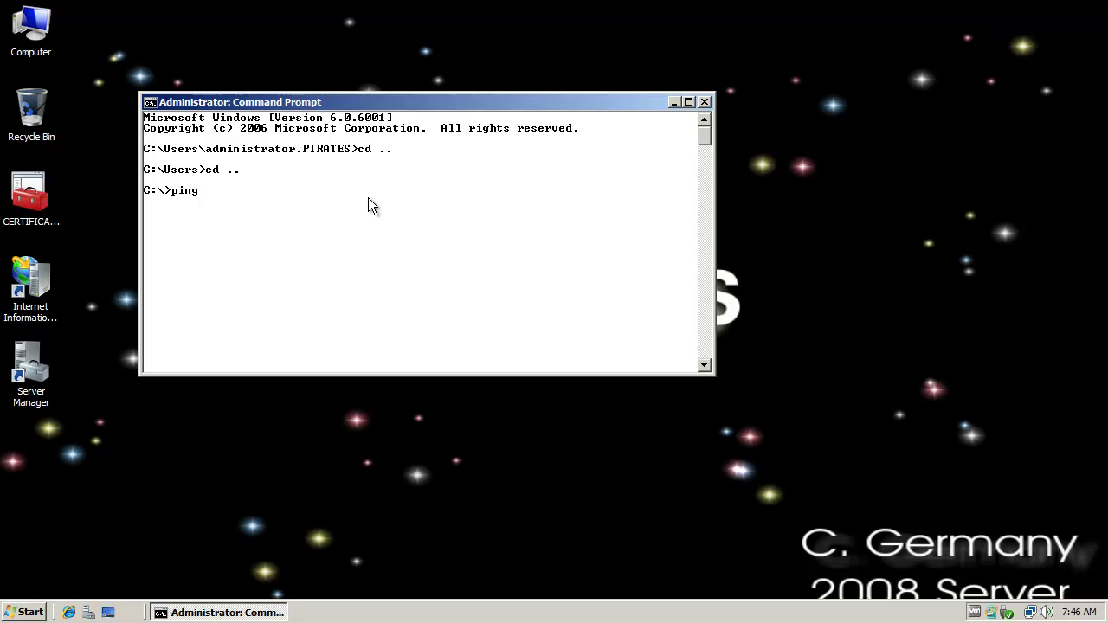
pyautogui.press('BackSpace')
pyautogui.press('BackSpace')
pyautogui.press('BackSpace')
pyautogui.press('BackSpace')
pyautogui.press('BackSpace')
pyautogui.write('hostname')
pyautogui.press('Return')
pyautogui.write('ipconfig')
pyautogui.press('Return')
pyautogui.write('p')
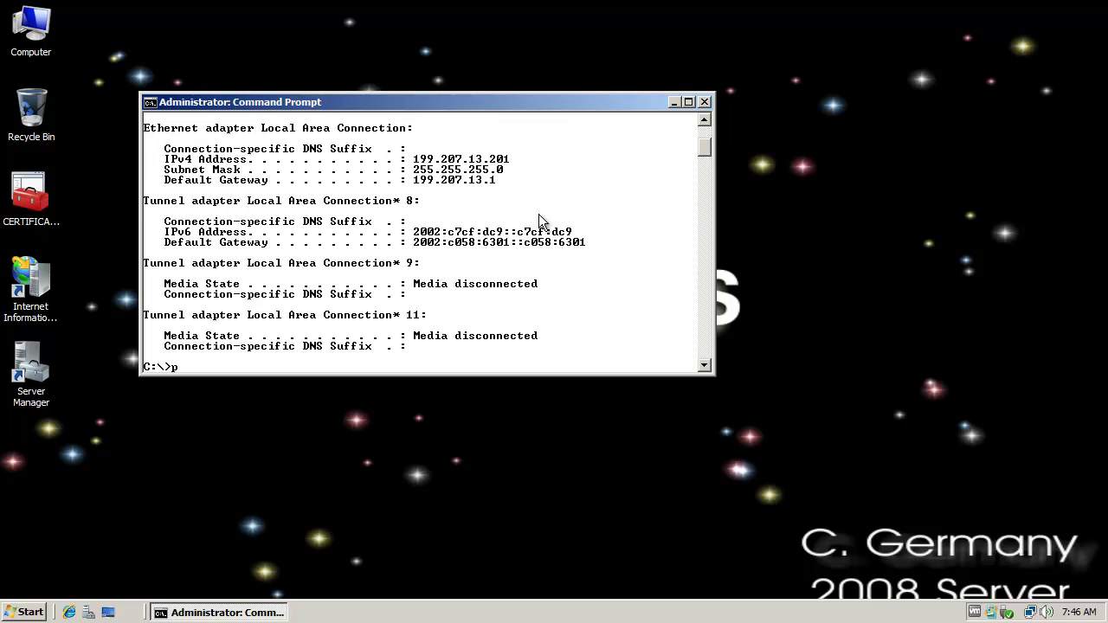
pyautogui.write('ing galactica')
pyautogui.press('Return')
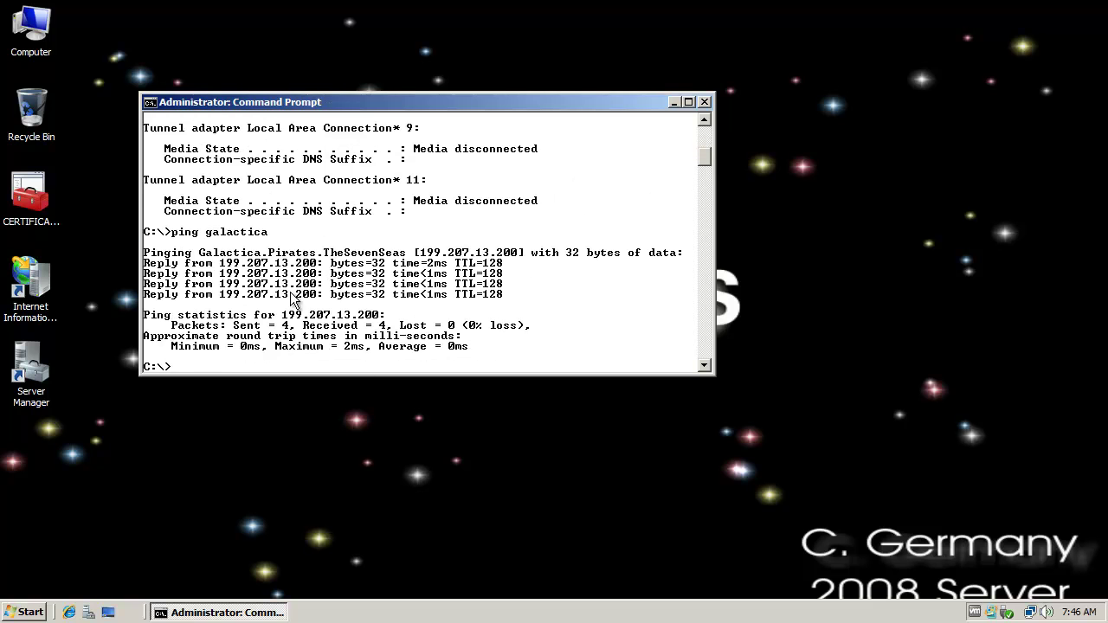
pyautogui.click(26, 612)
# - Launch mmc and open the Add or Remove Snap-ins dialog from the File menu
pyautogui.write('mmc')
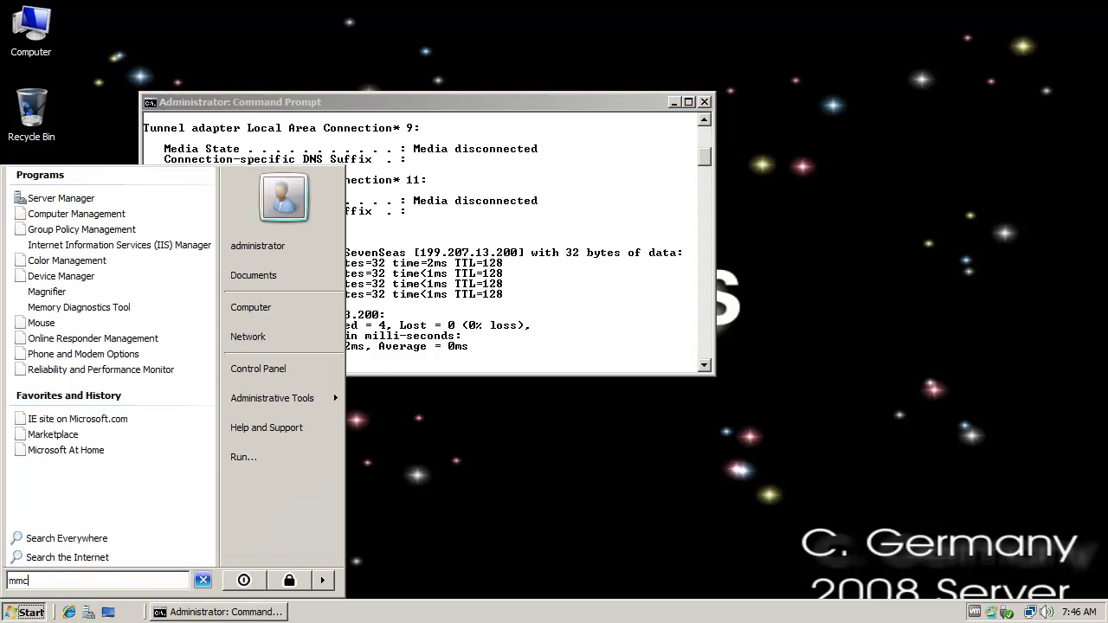
pyautogui.press('Return')
pyautogui.click(158, 124)
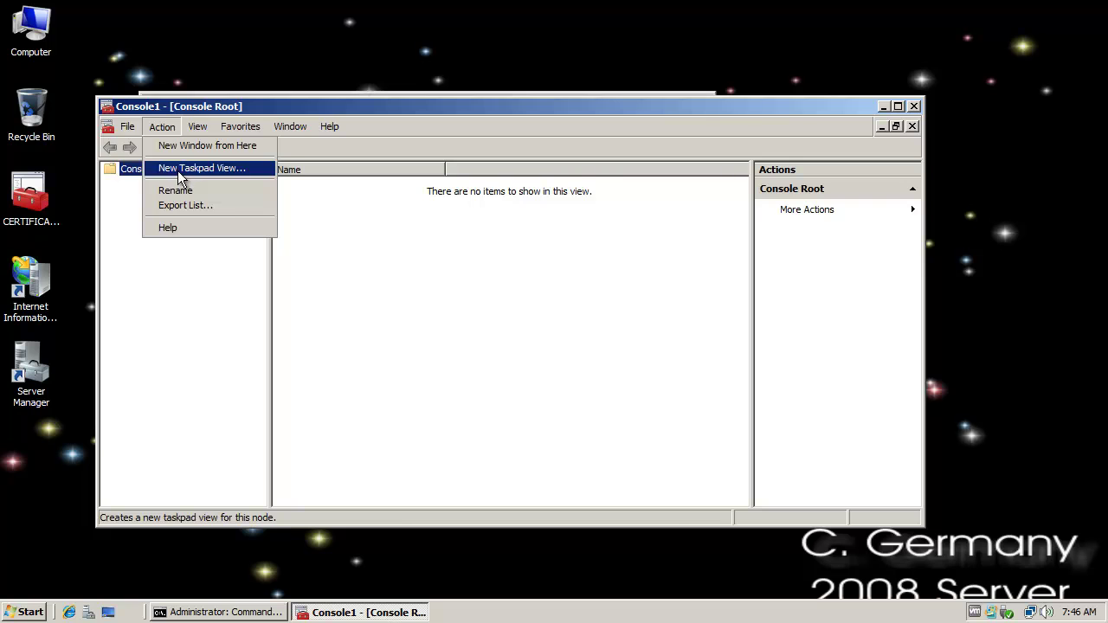
pyautogui.click(149, 213)
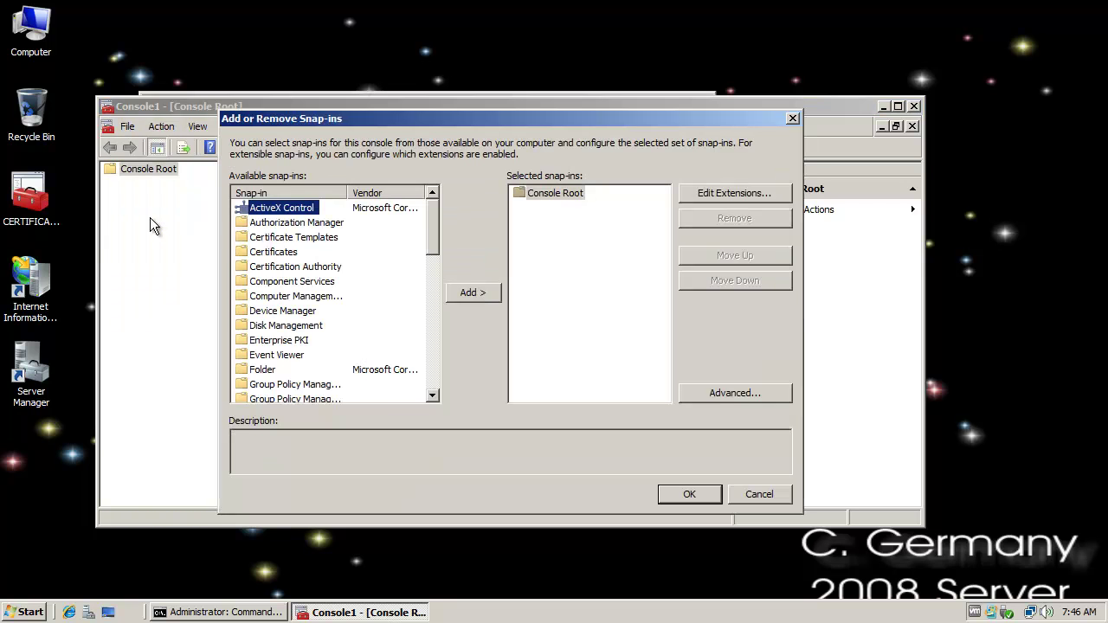
# - Add the IP Security Monitor and IP Security Policy Management (Local computer) snap-ins
pyautogui.click(310, 296)
pyautogui.moveTo(432, 238); pyautogui.dragTo(435, 280)
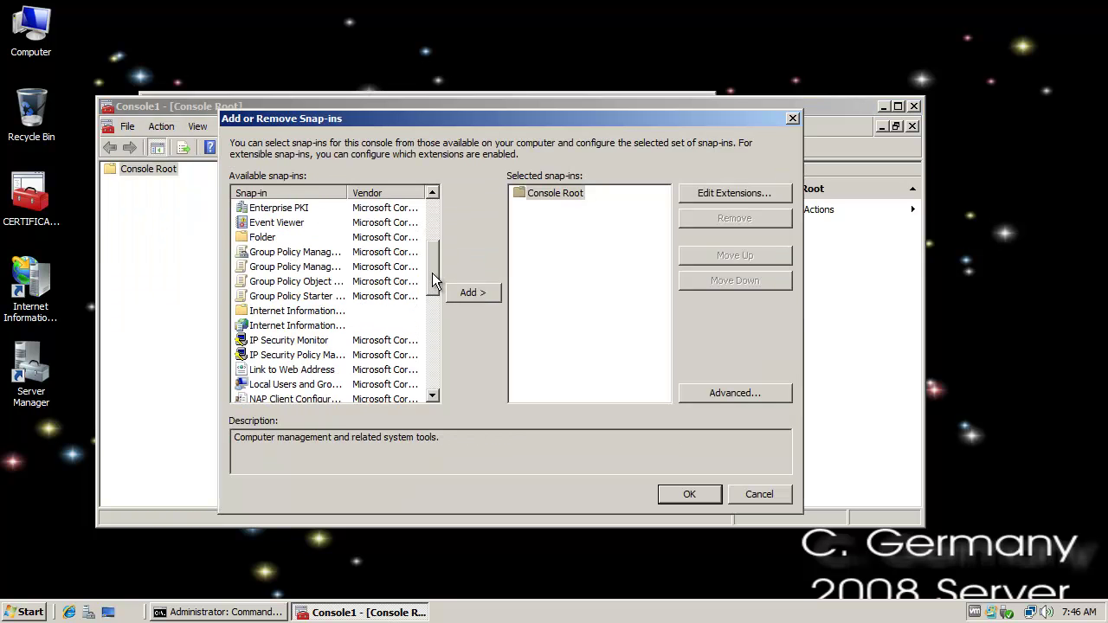
pyautogui.click(297, 342)
pyautogui.click(485, 294)
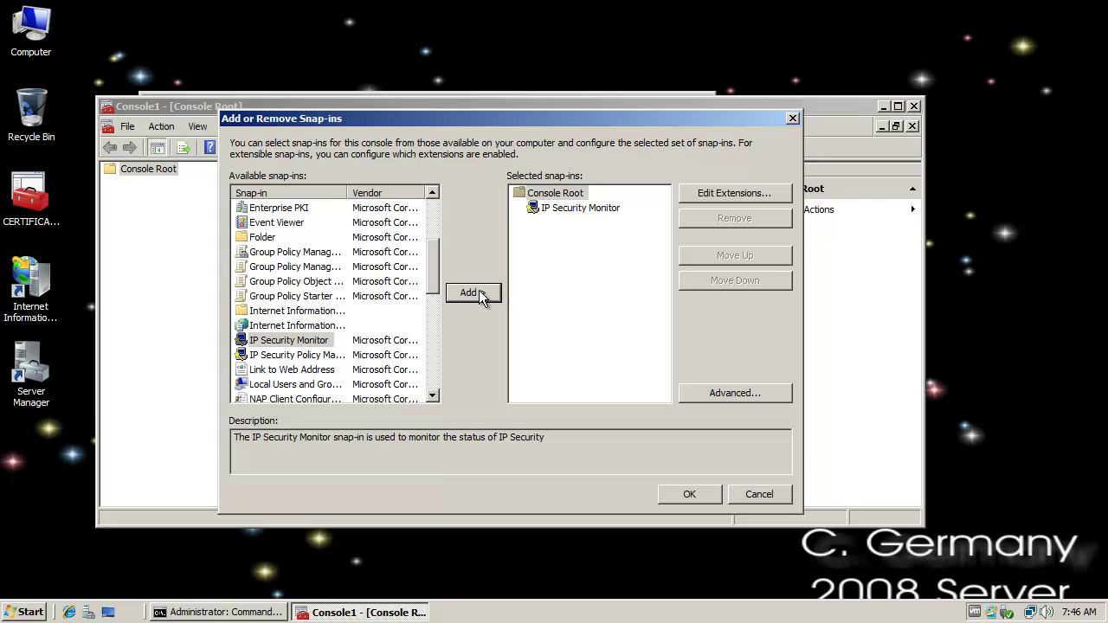
pyautogui.click(317, 356)
pyautogui.click(454, 297)
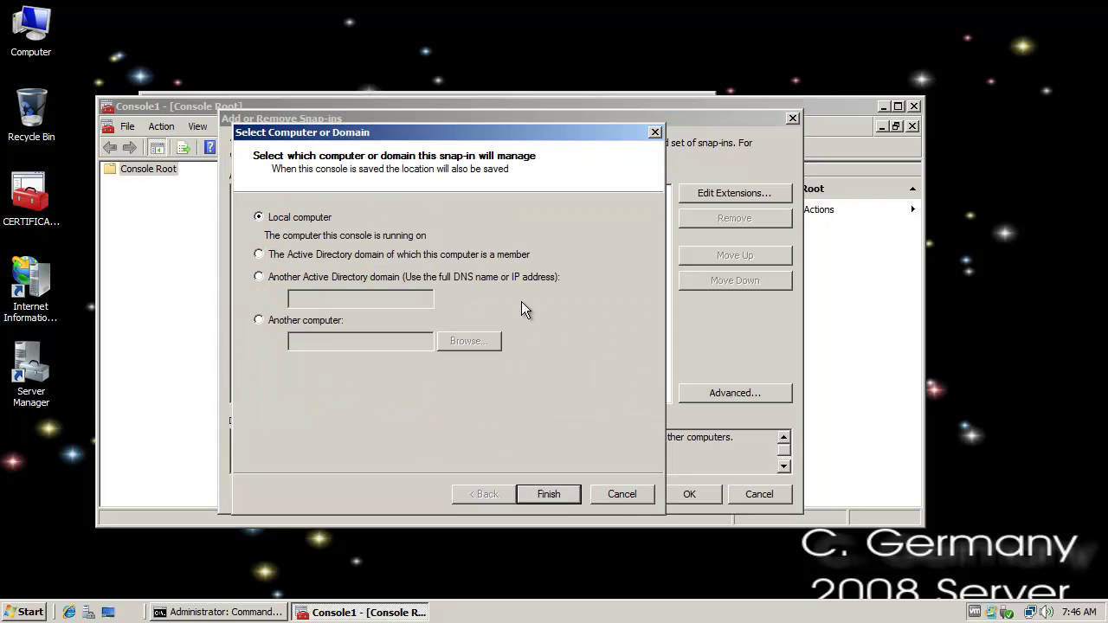
pyautogui.click(554, 493)
pyautogui.click(690, 493)
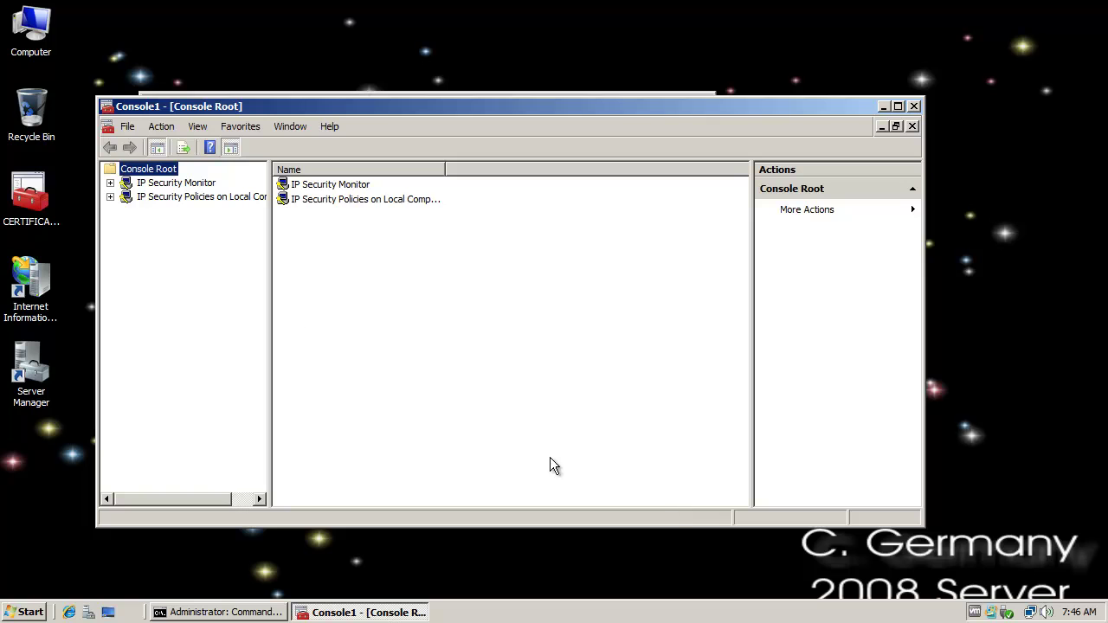
# - Expand IP Security Monitor > PEGASUS and view Quick Mode Security Associations for 199.207.13.201 and 199.207.13.200
pyautogui.moveTo(270, 311); pyautogui.dragTo(442, 337)
pyautogui.click(177, 184)
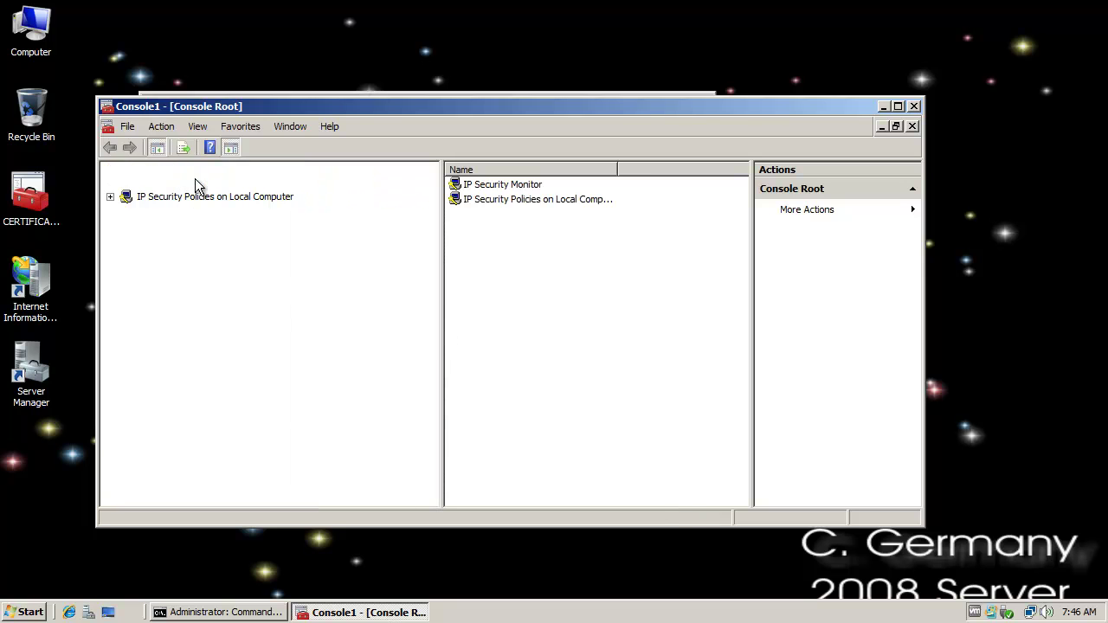
pyautogui.click(110, 183)
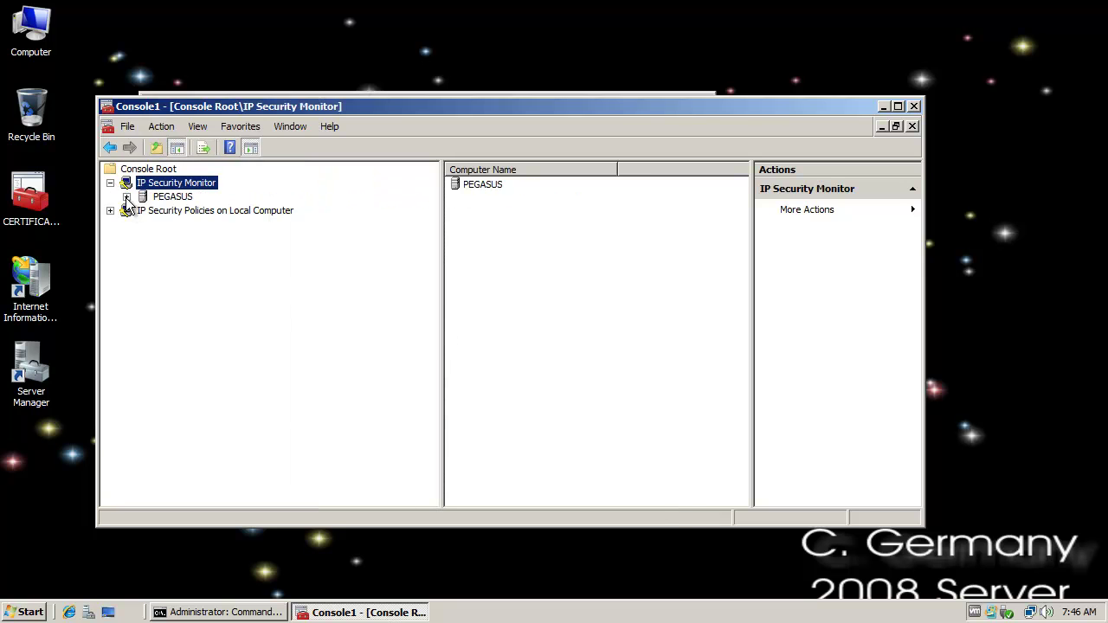
pyautogui.click(126, 197)
pyautogui.click(143, 224)
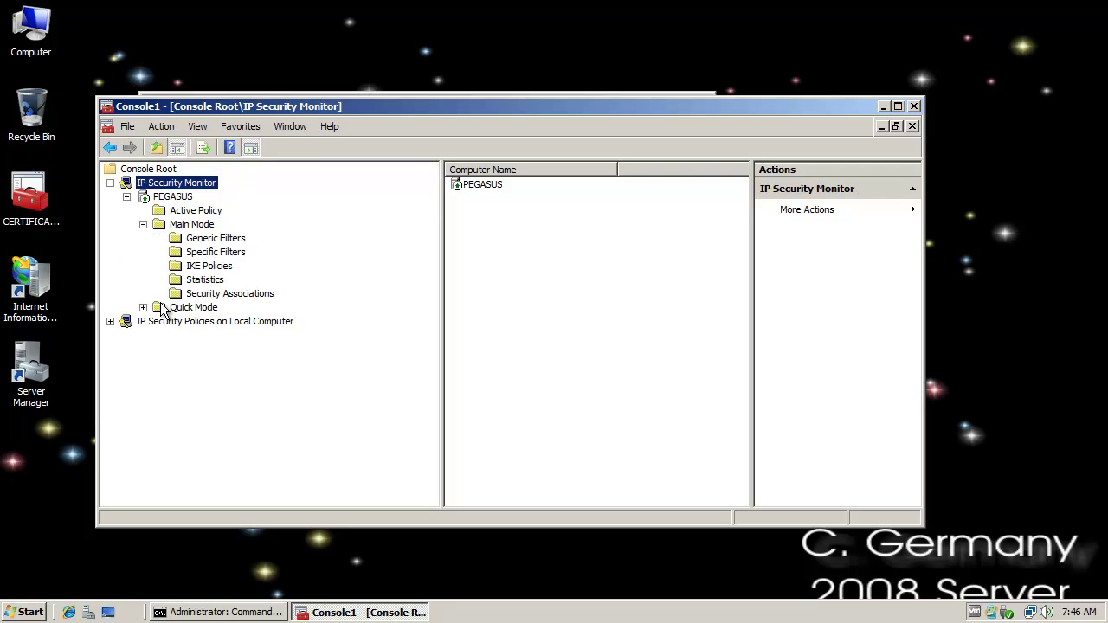
pyautogui.click(142, 307)
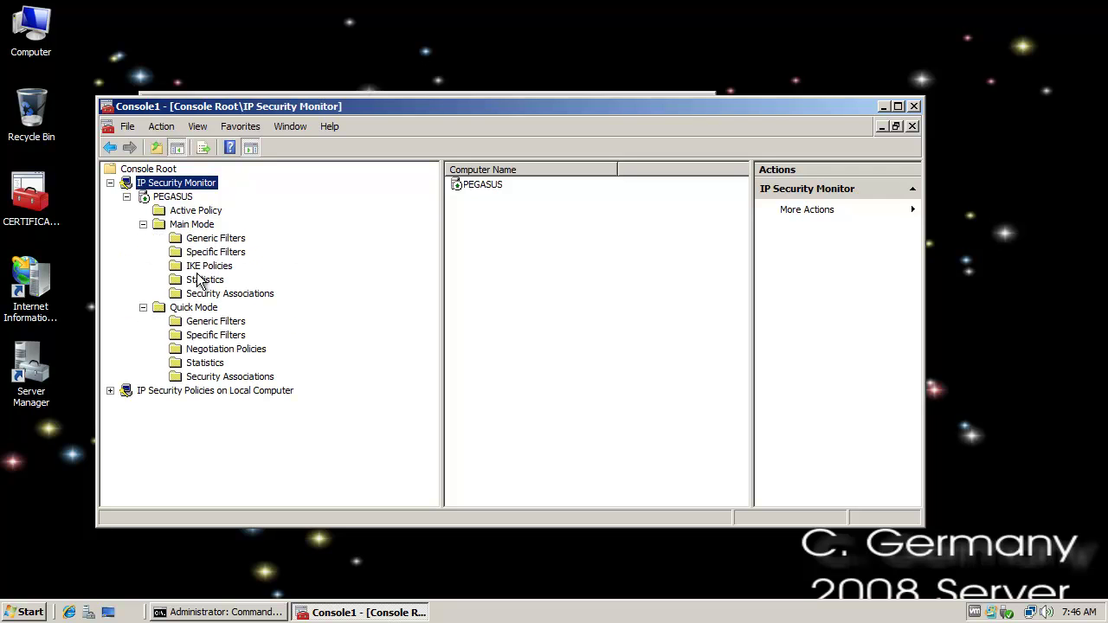
pyautogui.click(230, 376)
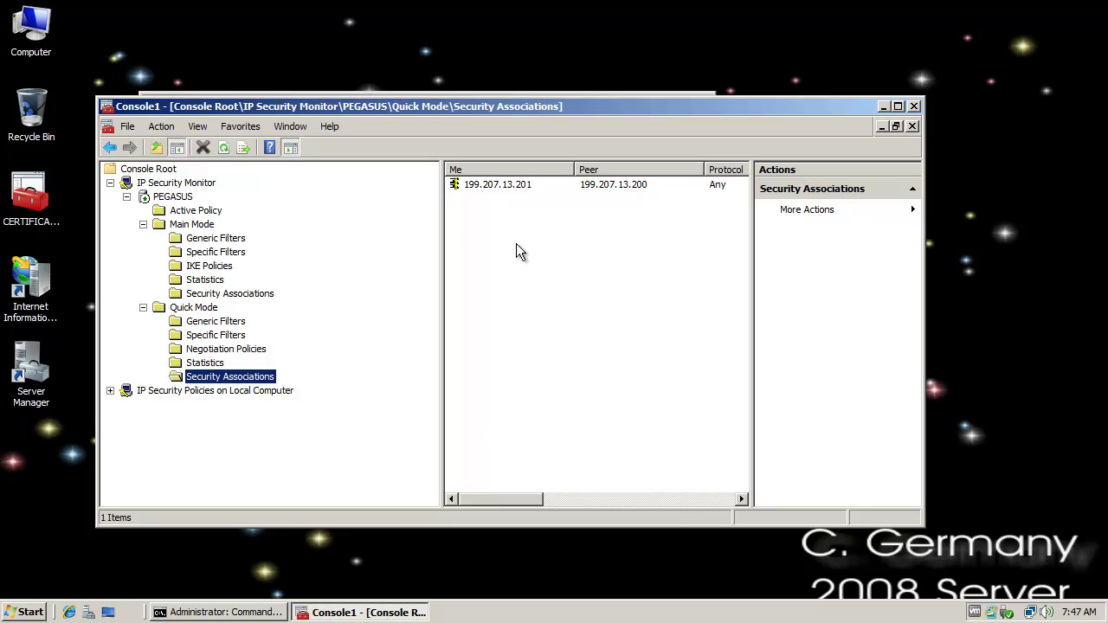
pyautogui.click(529, 189)
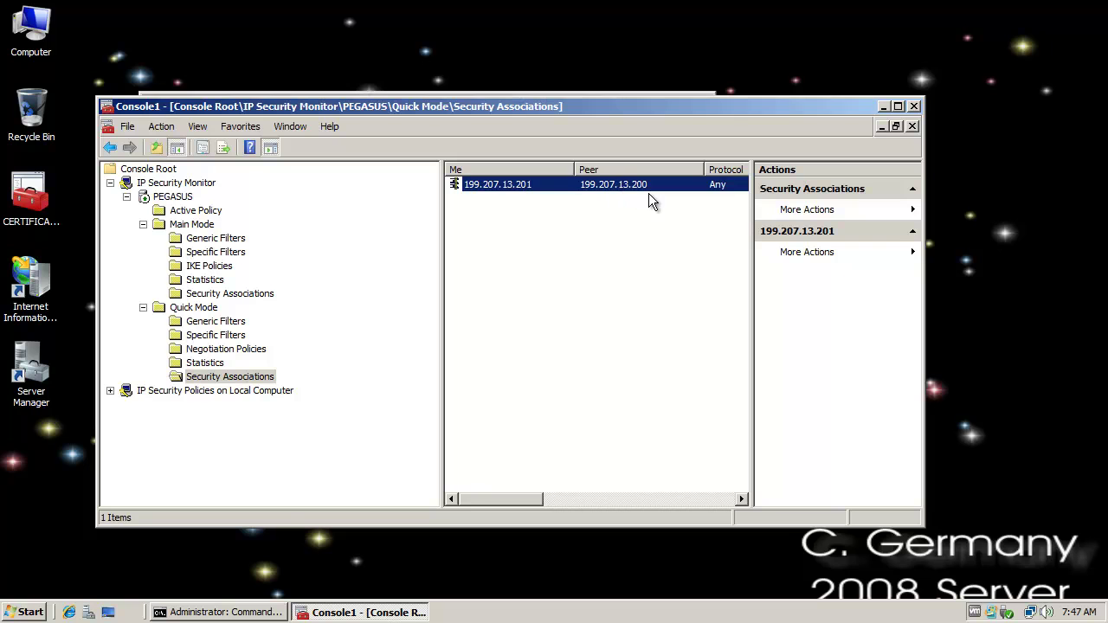
pyautogui.moveTo(749, 287); pyautogui.dragTo(804, 286)
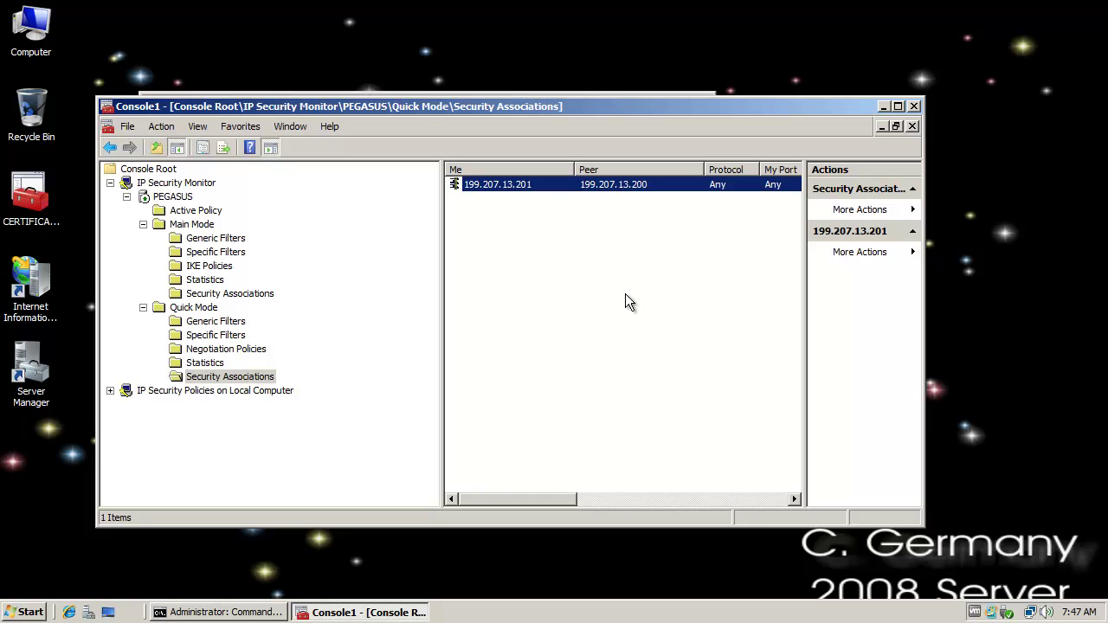